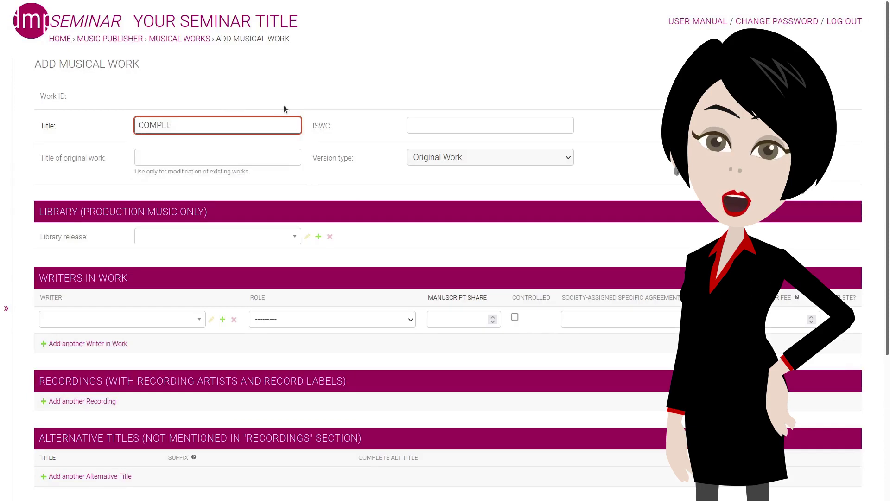
# Complete the musical work's title as COMPLEXITY and assign the two existing writers, each in a separate writer row.
pyautogui.write('XITY')
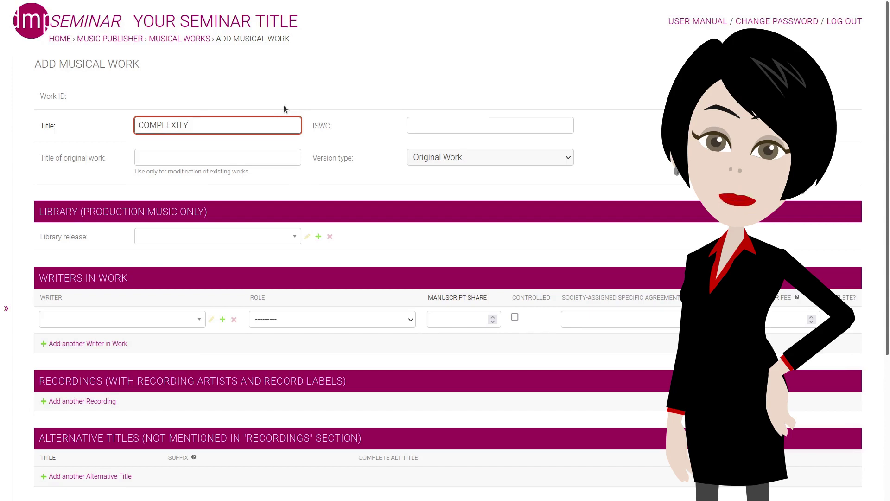
pyautogui.click(102, 327)
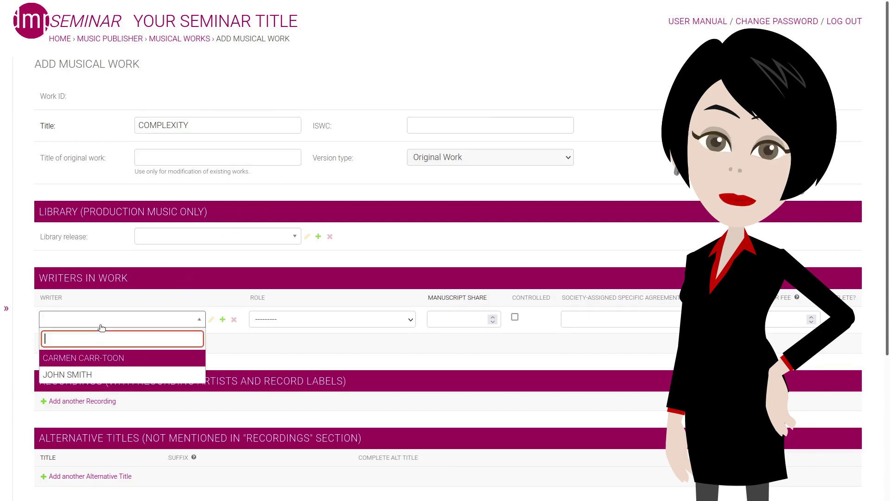
pyautogui.click(90, 358)
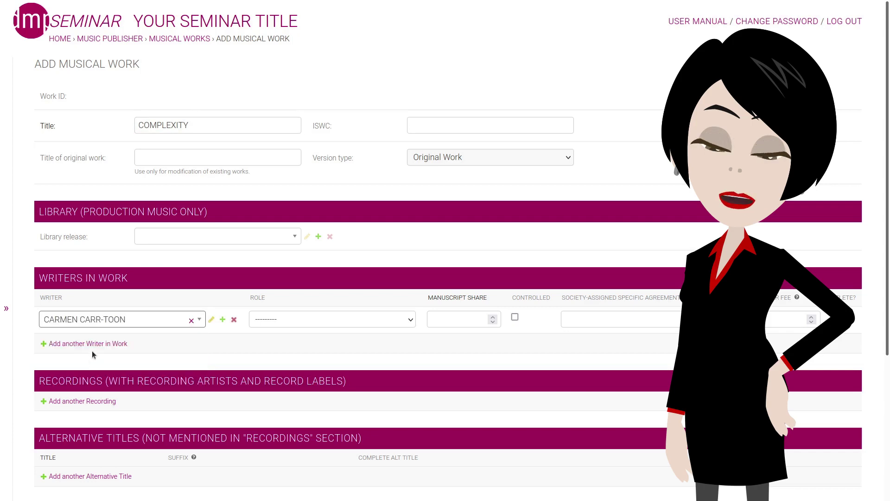
pyautogui.click(90, 344)
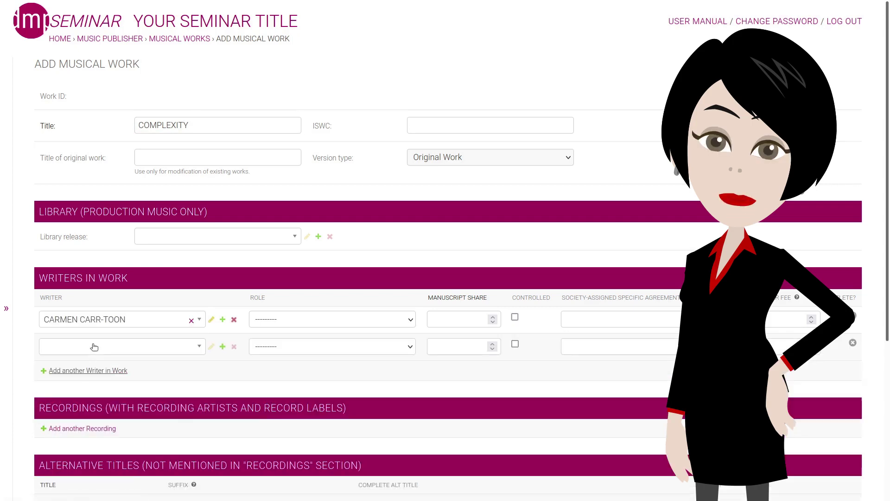
pyautogui.click(94, 347)
pyautogui.click(88, 397)
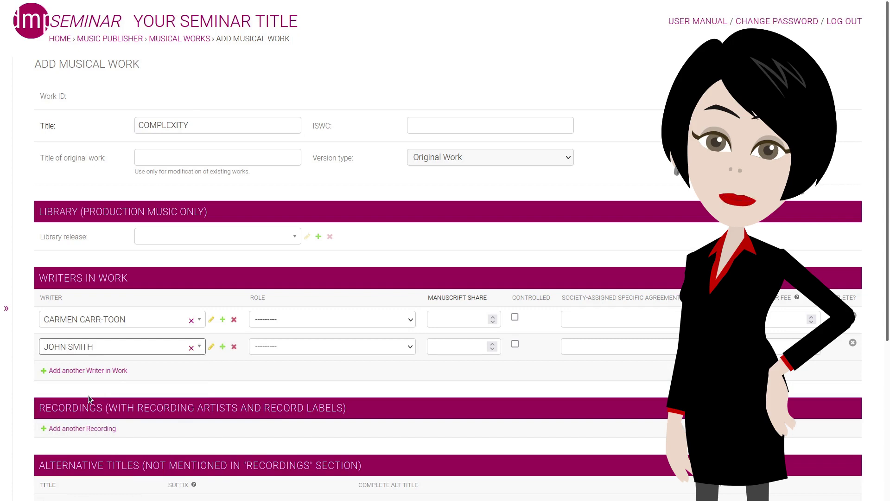
# Set the first writer's role to Composer and the second writer's role to Lyricist.
pyautogui.click(324, 320)
pyautogui.click(300, 364)
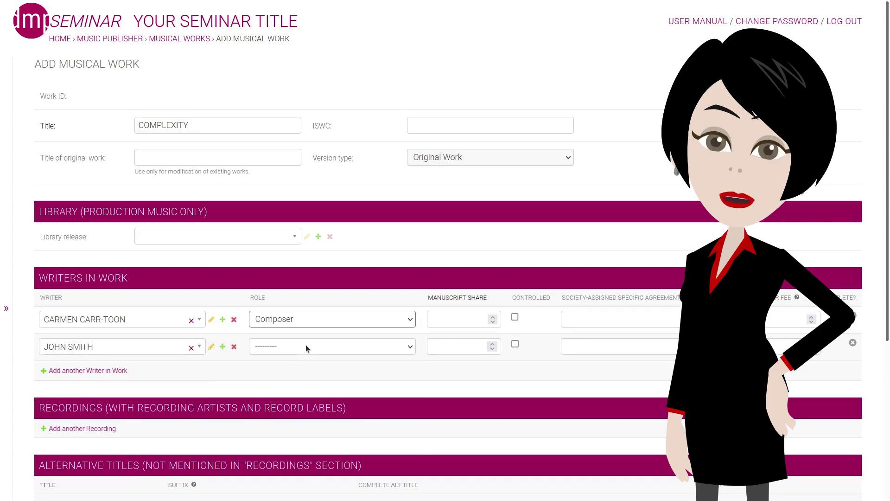
pyautogui.click(306, 346)
pyautogui.click(295, 402)
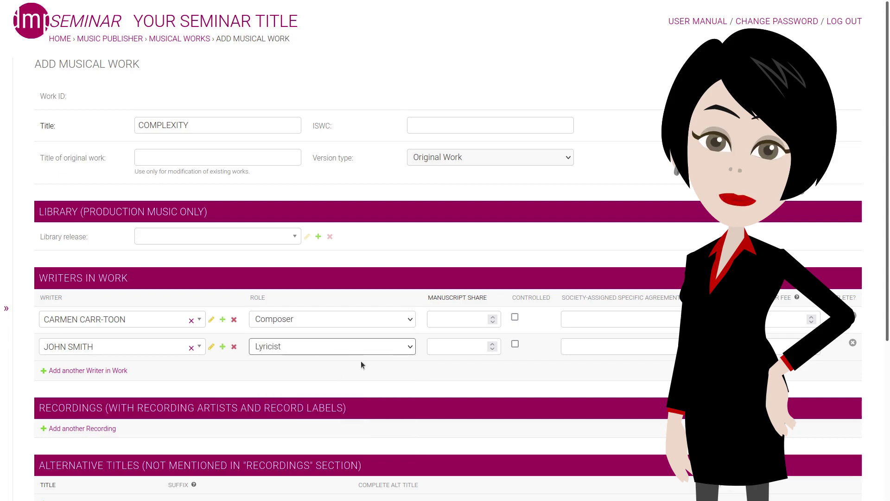
# Give both writers a manuscript share of 50 and mark only the composer as controlled.
pyautogui.click(451, 323)
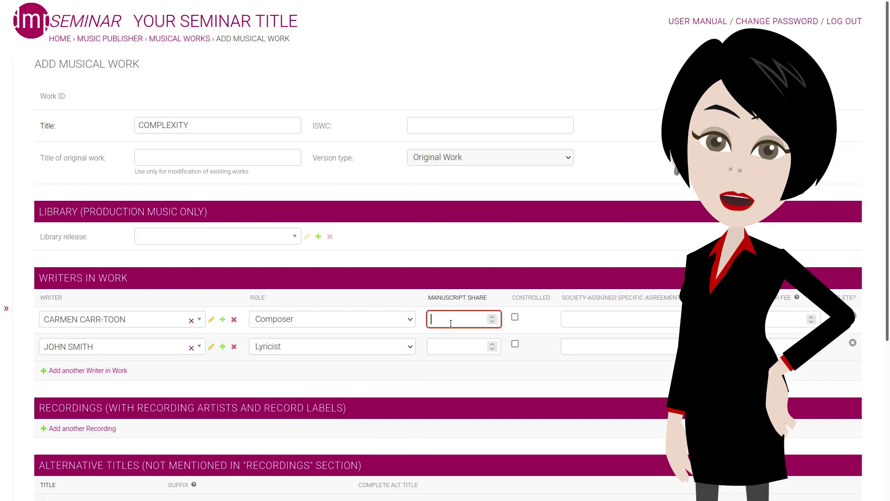
pyautogui.write('50')
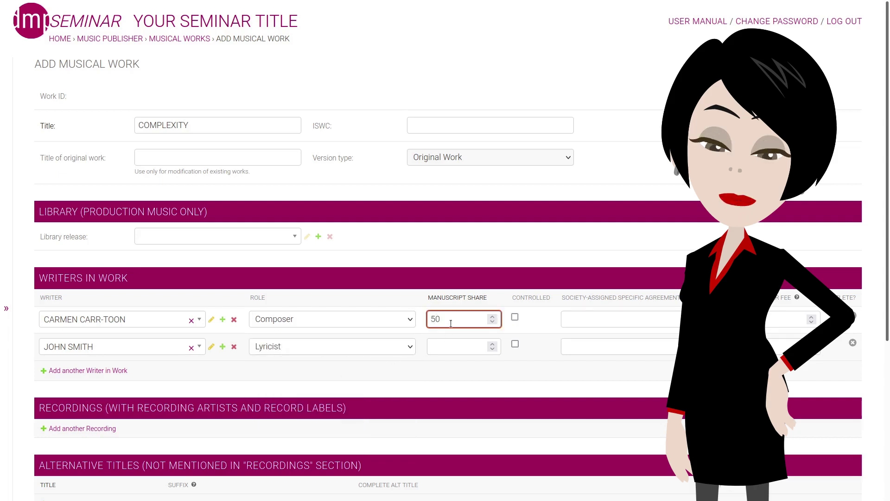
pyautogui.click(515, 316)
pyautogui.click(461, 346)
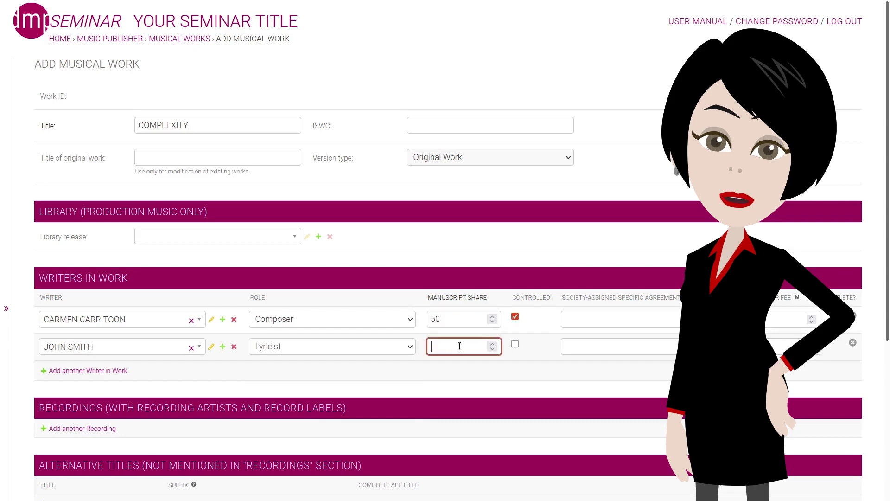
pyautogui.write('50')
# Add a recording to the work with today's date, 2022-02-16, as release date and the existing artist as recording artist.
pyautogui.scroll(-4, 529, 407)
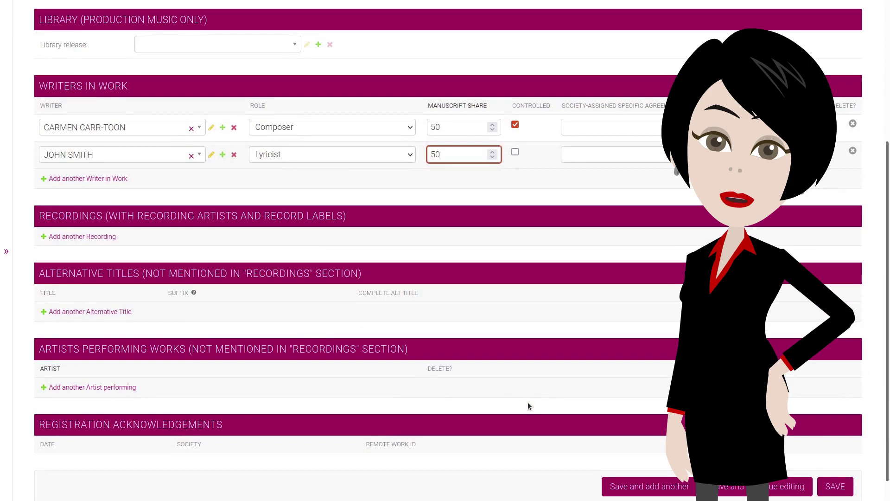
pyautogui.scroll(-1, 529, 406)
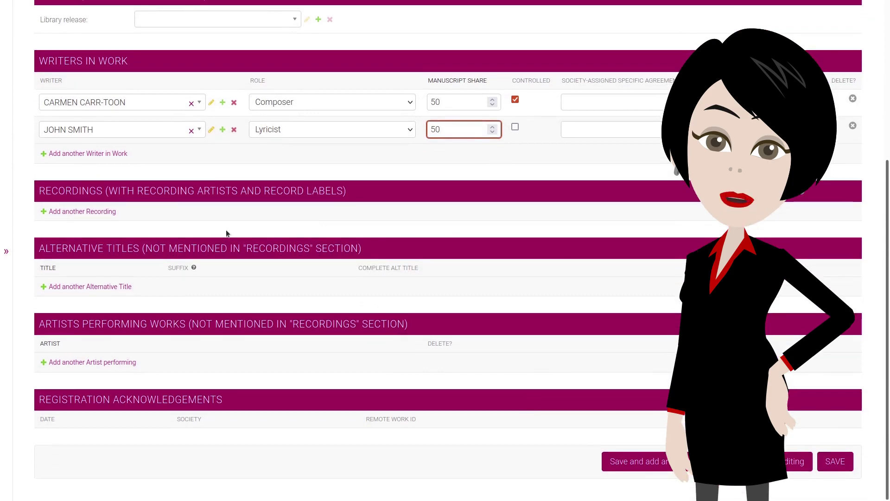
pyautogui.click(83, 212)
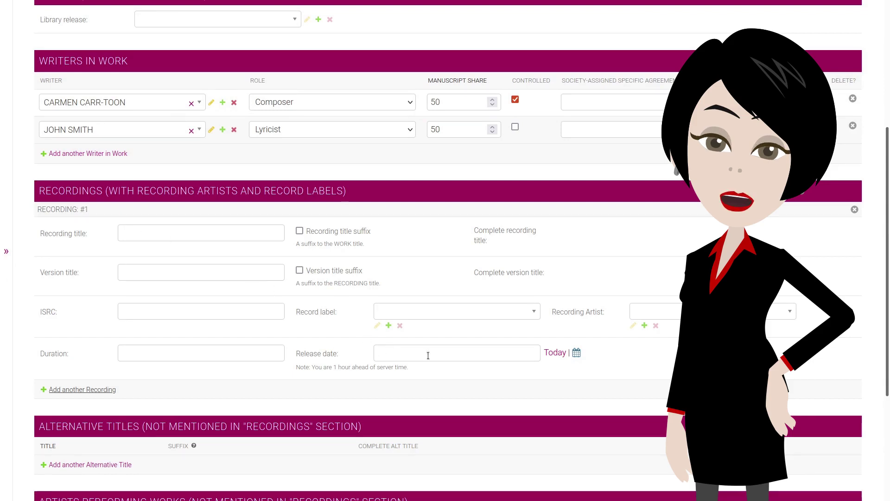
pyautogui.click(553, 355)
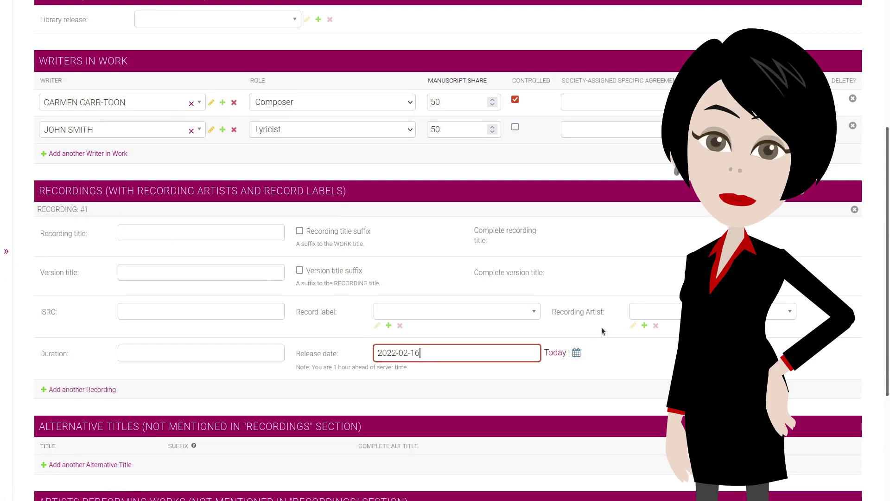
pyautogui.click(659, 315)
pyautogui.click(657, 351)
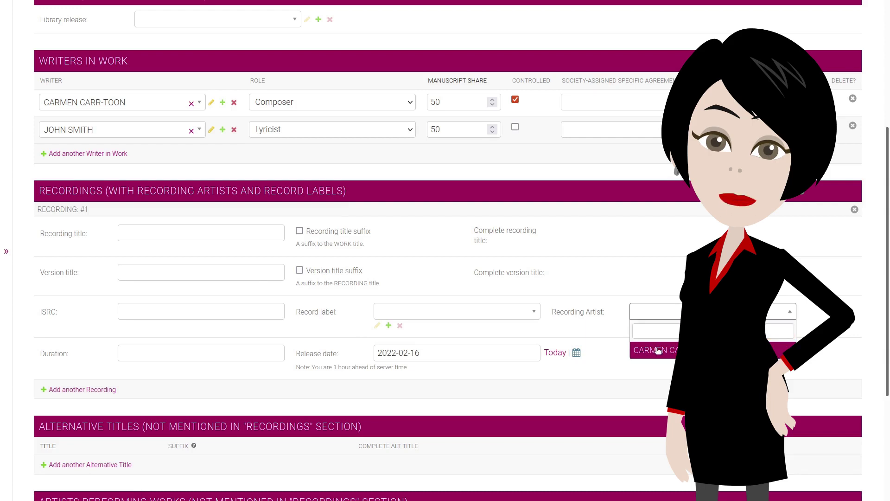
# Create a new music label named OTHER LABEL and assign it as the recording's record label.
pyautogui.click(450, 310)
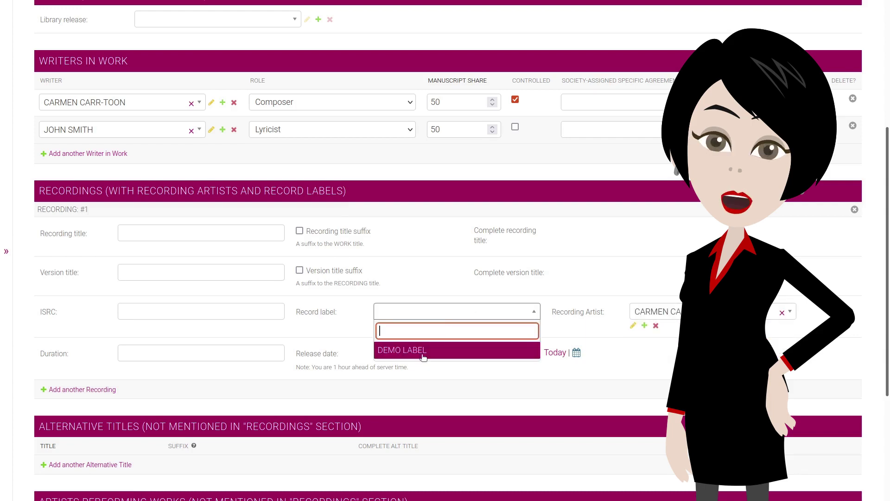
pyautogui.click(538, 309)
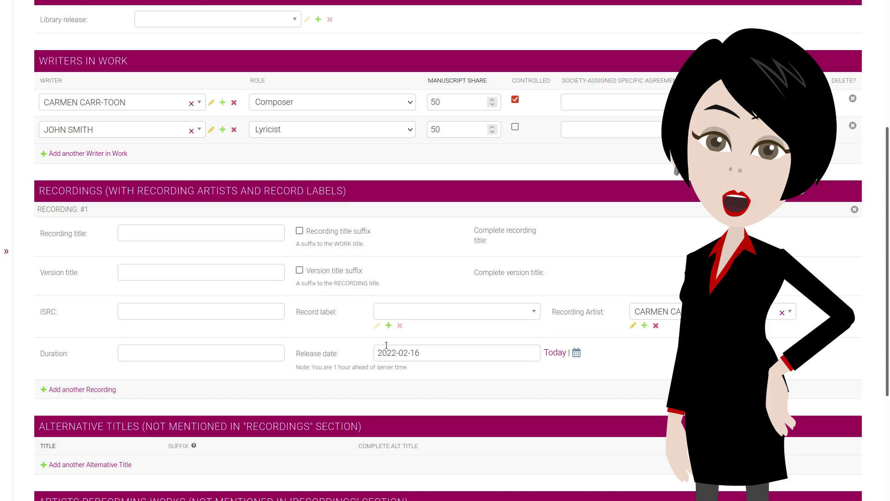
pyautogui.click(389, 325)
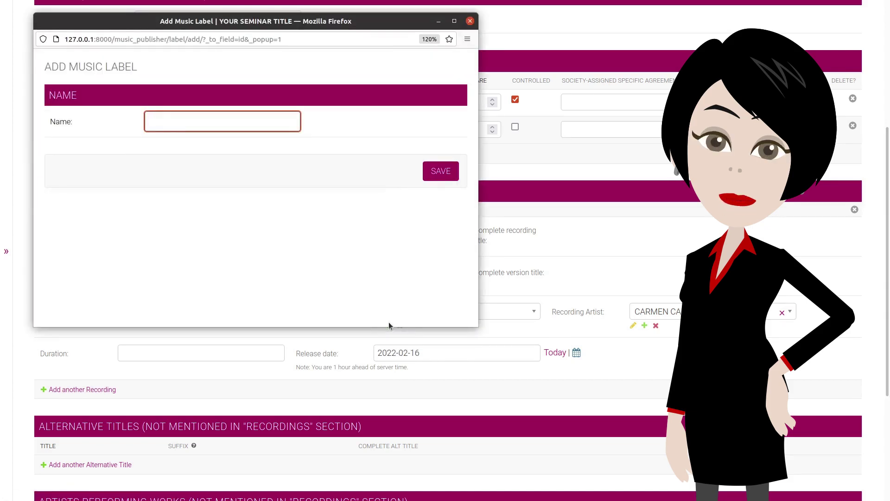
pyautogui.write('OTHER LABEL')
pyautogui.press('Return')
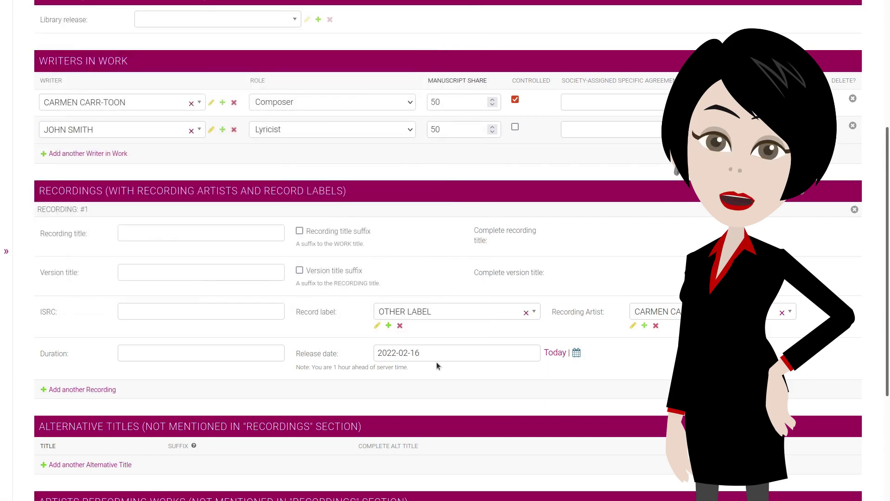
# Add the alternative title COMPLEX to the work and save the work.
pyautogui.scroll(-3, 435, 362)
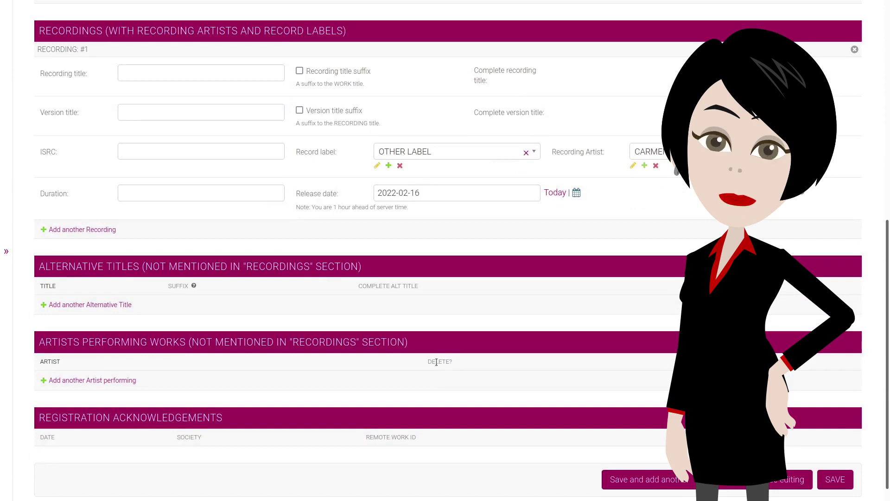
pyautogui.click(92, 306)
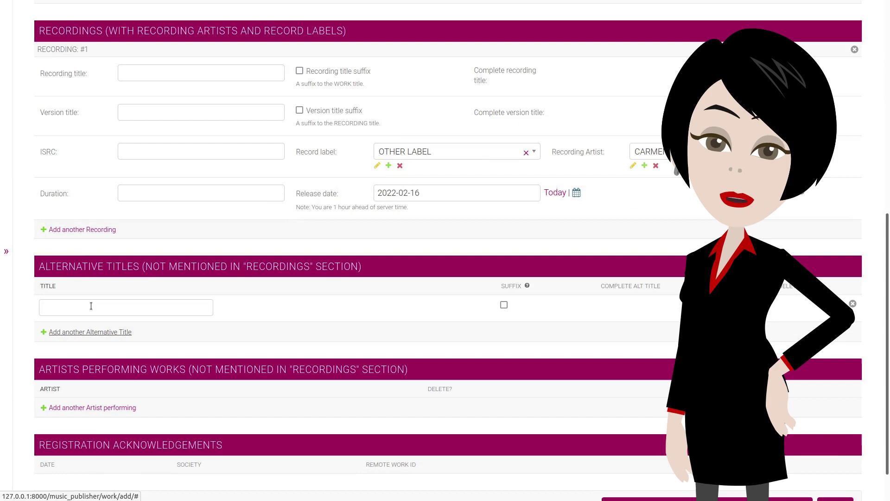
pyautogui.click(91, 306)
pyautogui.write('CO')
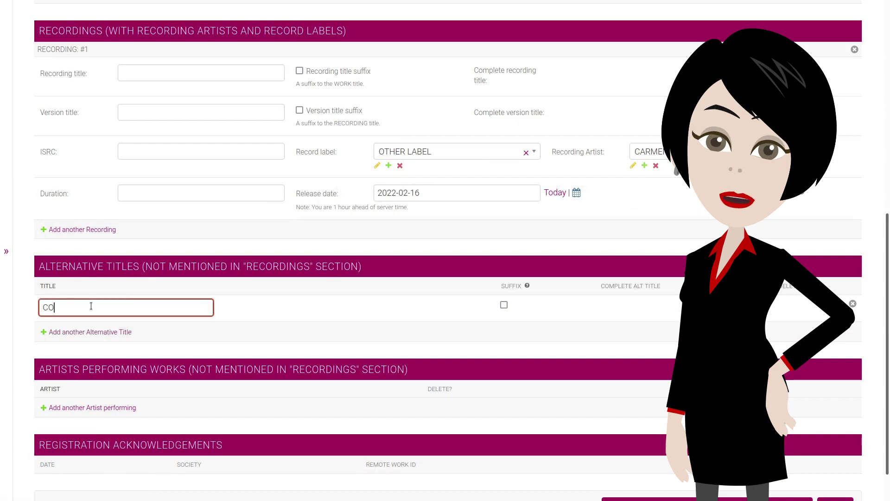
pyautogui.write('MPLEX')
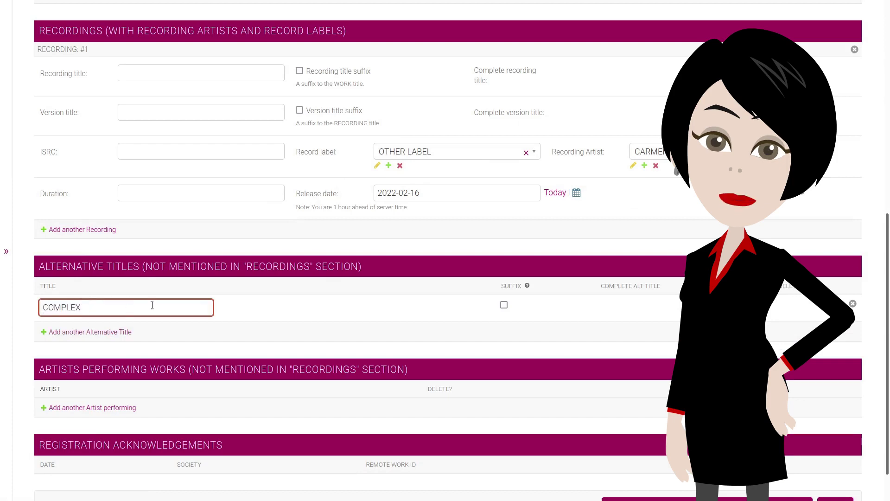
pyautogui.scroll(-1, 286, 365)
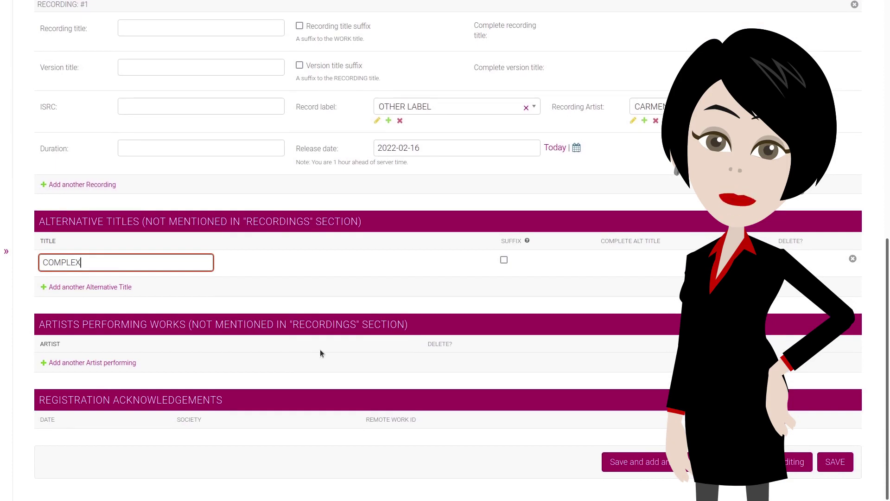
pyautogui.click(834, 460)
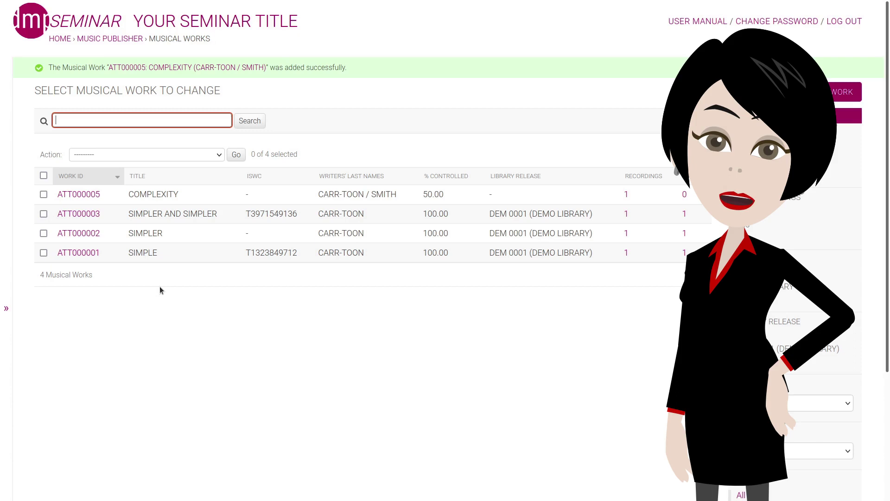
# Create a CWR 2.2 new work registrations export containing only COMPLEXITY and open the saved export's CWR view.
pyautogui.click(43, 194)
pyautogui.click(43, 194)
pyautogui.click(110, 155)
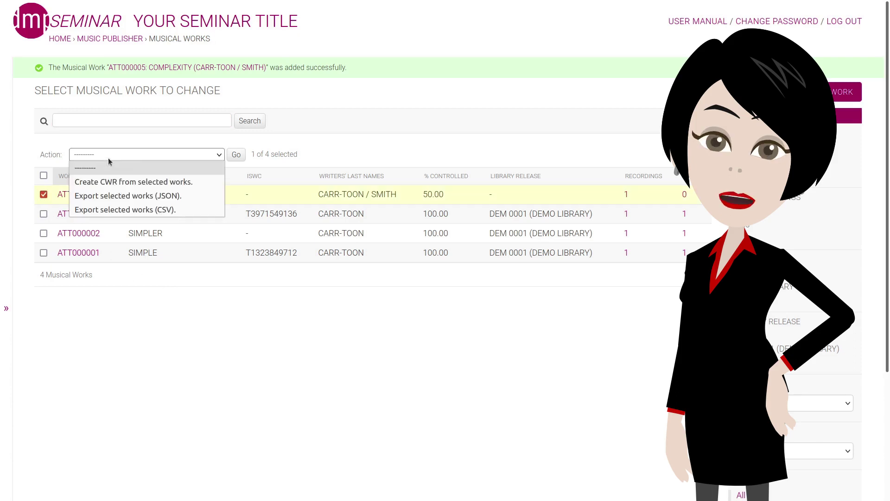
pyautogui.click(111, 182)
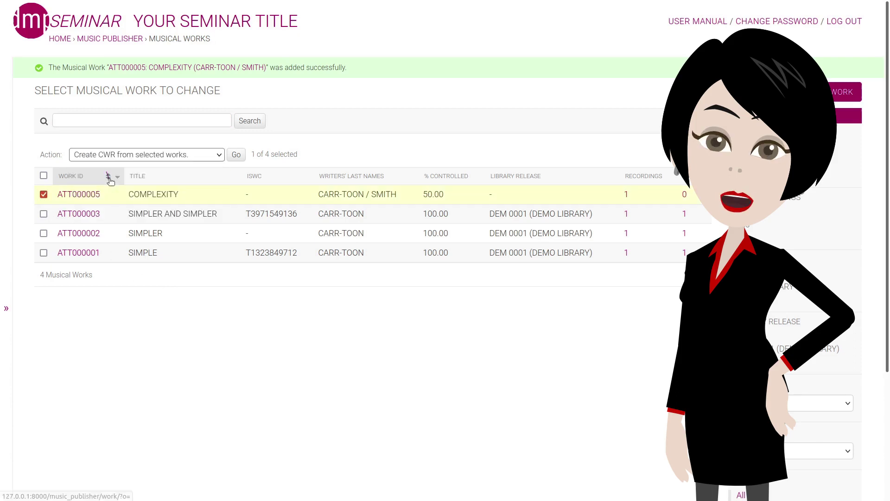
pyautogui.click(237, 154)
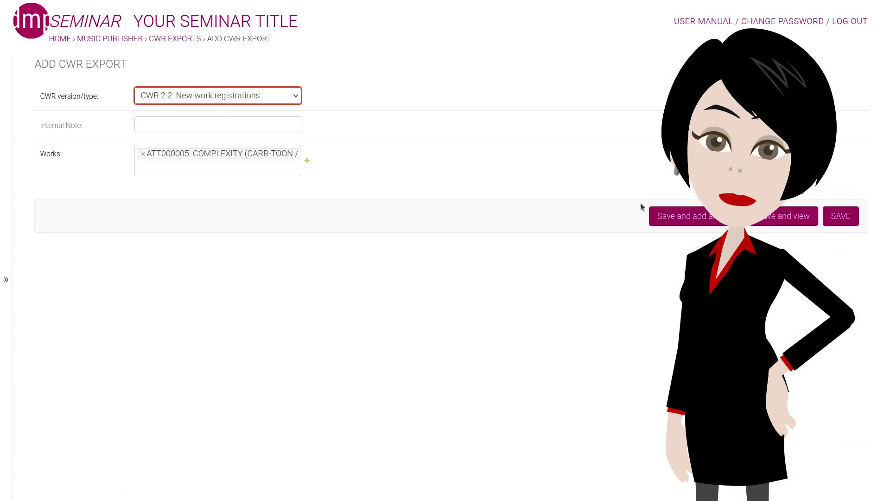
pyautogui.click(838, 225)
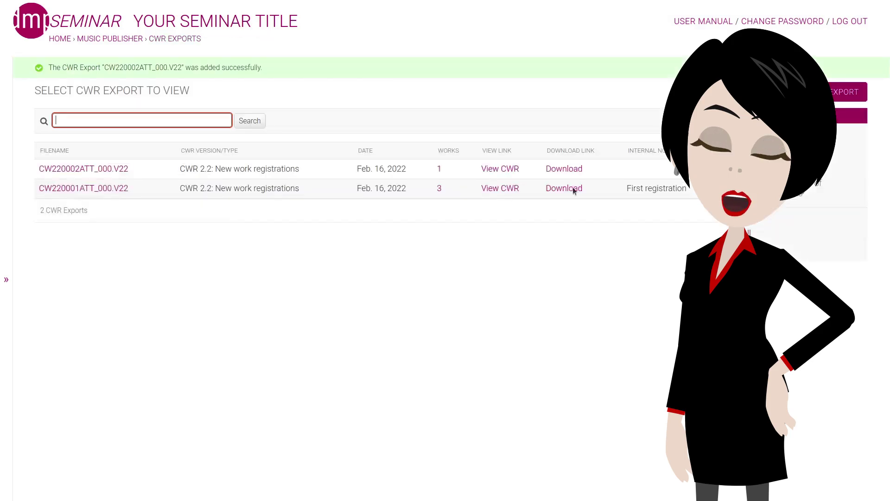
pyautogui.click(501, 173)
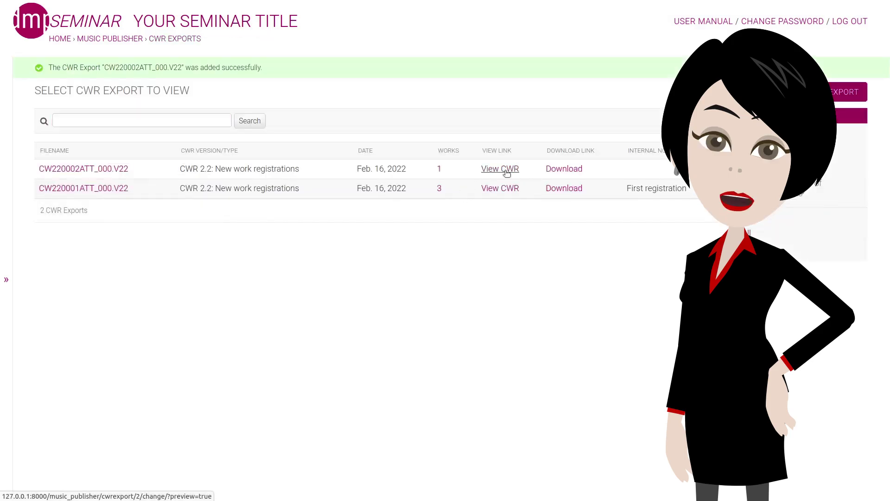
pyautogui.click(505, 170)
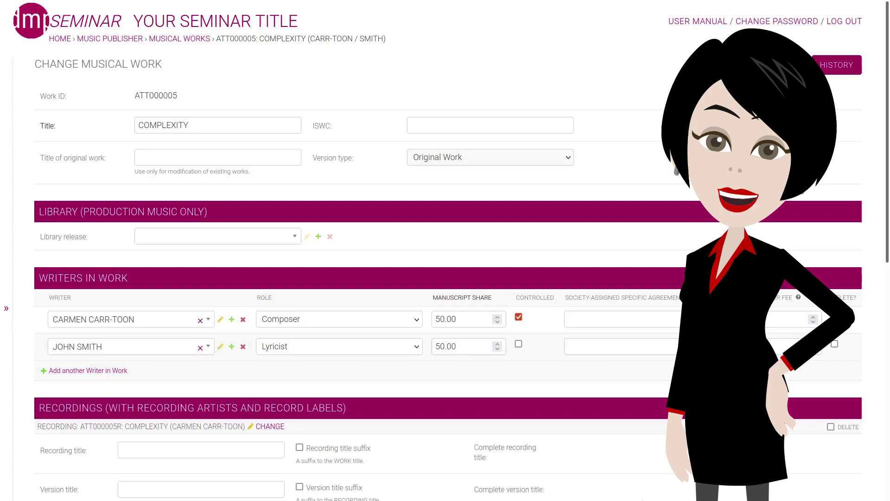
# Mark the lyricist of COMPLEXITY as controlled as well and save the work.
pyautogui.click(519, 344)
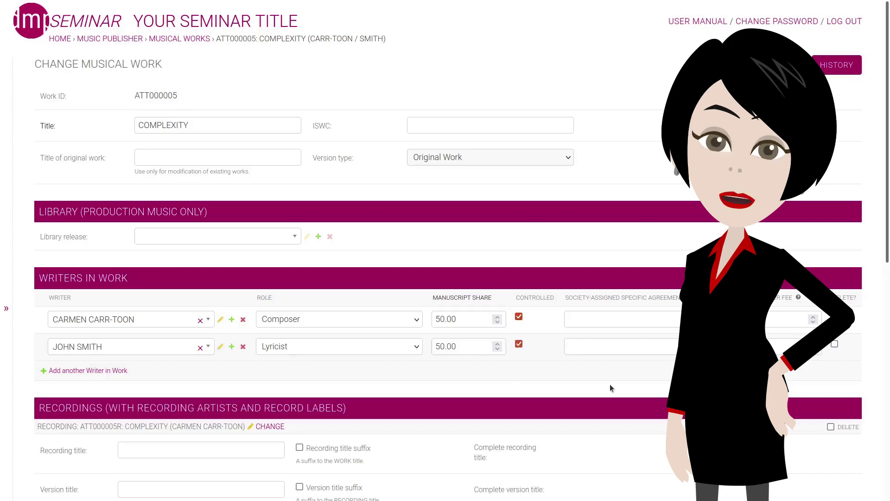
pyautogui.scroll(-9, 520, 348)
pyautogui.click(831, 460)
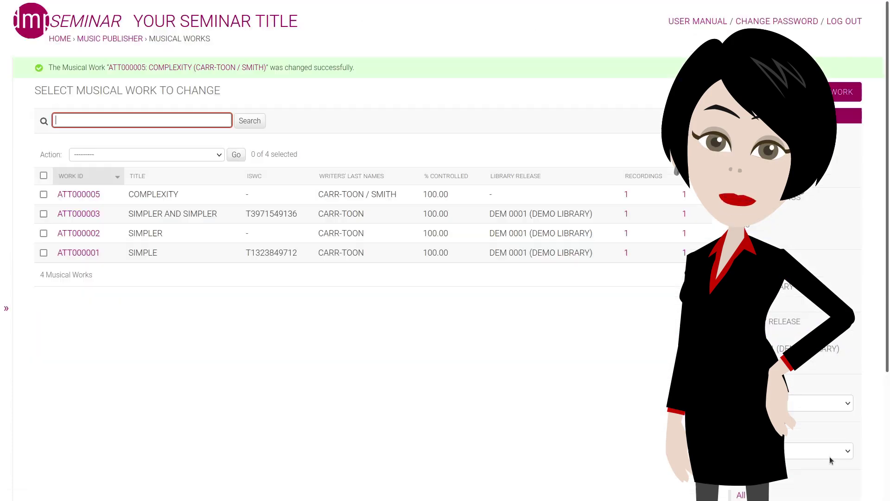
# Create and save a CWR 2.2 revisions of registered works export containing only the work COMPLEXITY.
pyautogui.click(43, 194)
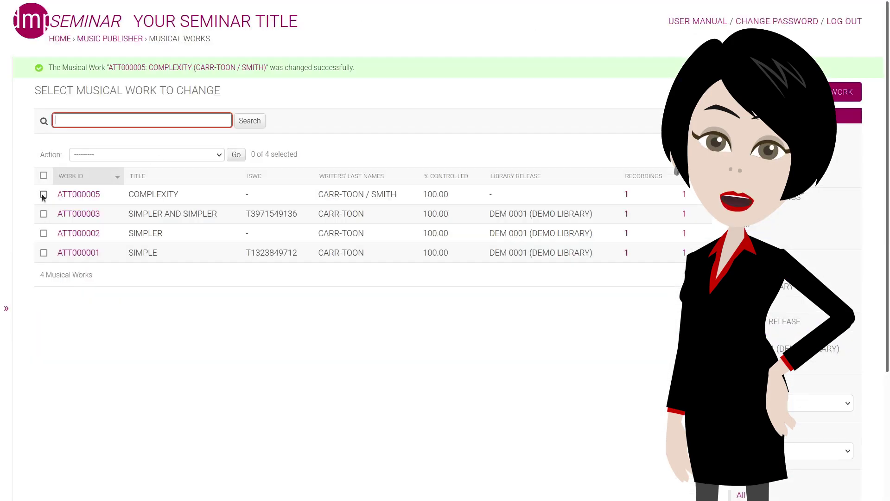
pyautogui.click(103, 154)
pyautogui.click(107, 176)
pyautogui.click(236, 155)
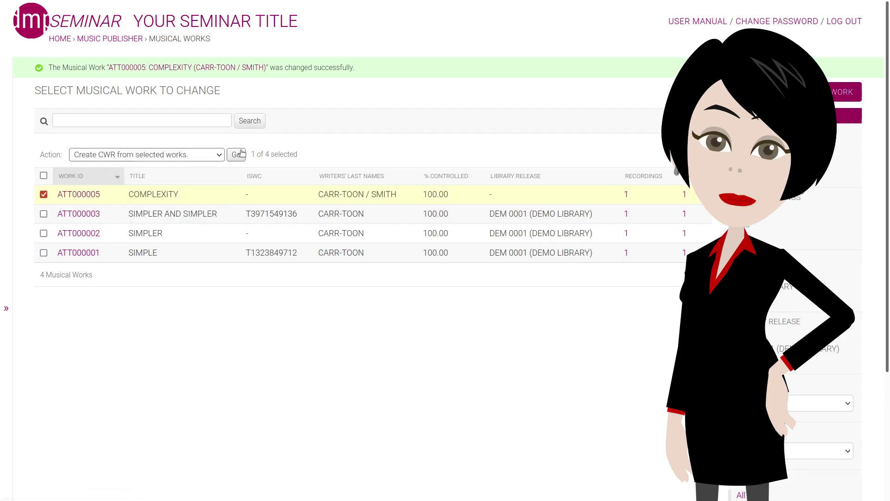
pyautogui.click(216, 96)
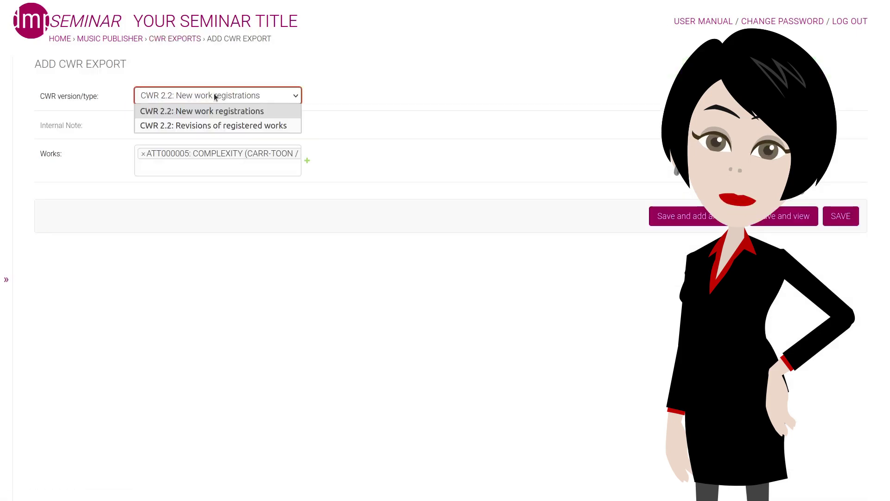
pyautogui.click(211, 126)
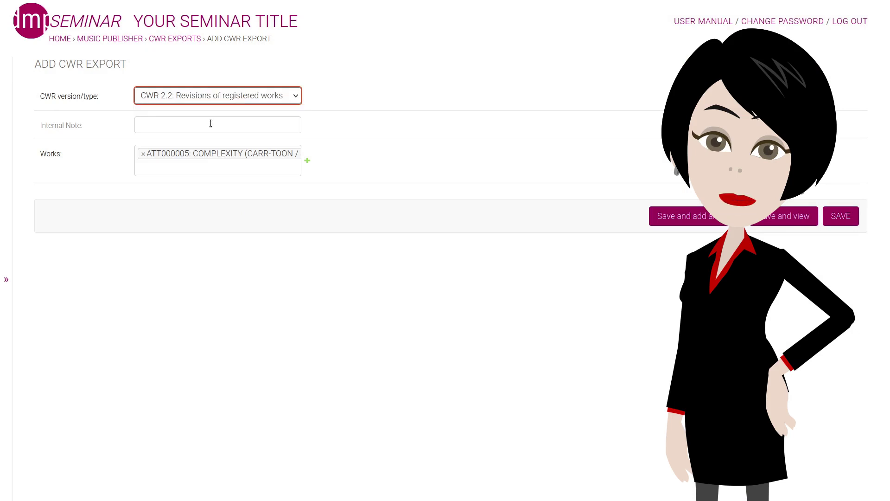
pyautogui.click(840, 216)
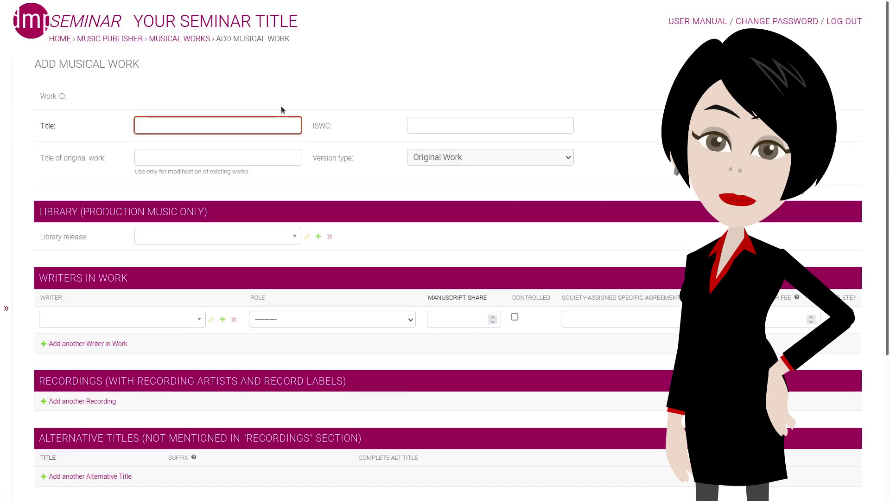
# Title the new musical work COPUB ONE and assign it to library release DEM 0002 (DEMO LIBRARY).
pyautogui.write('COPUB')
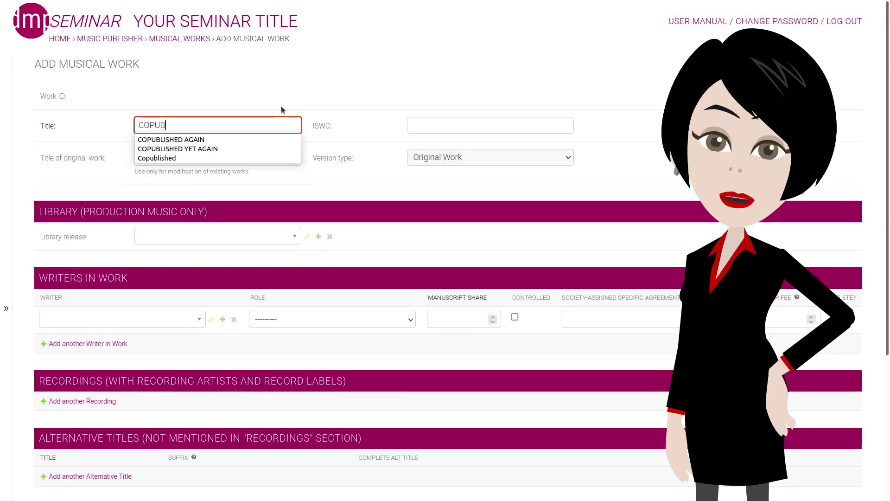
pyautogui.write(' ONE')
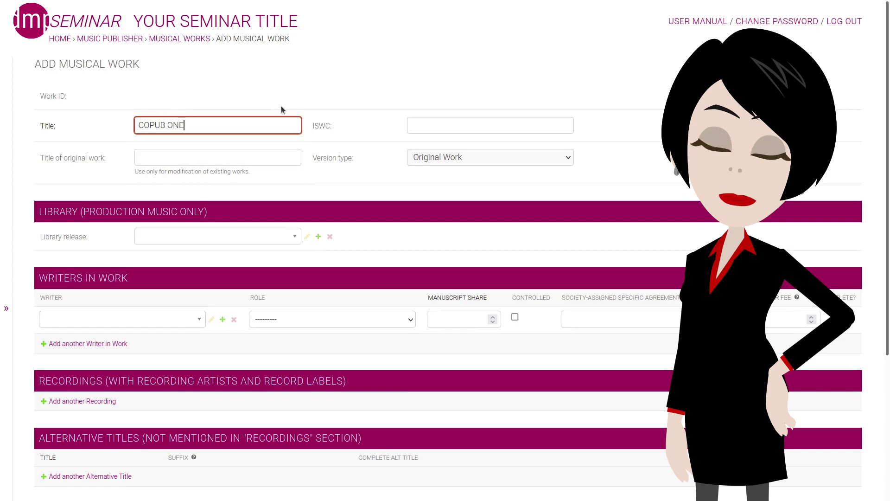
pyautogui.press('Tab')
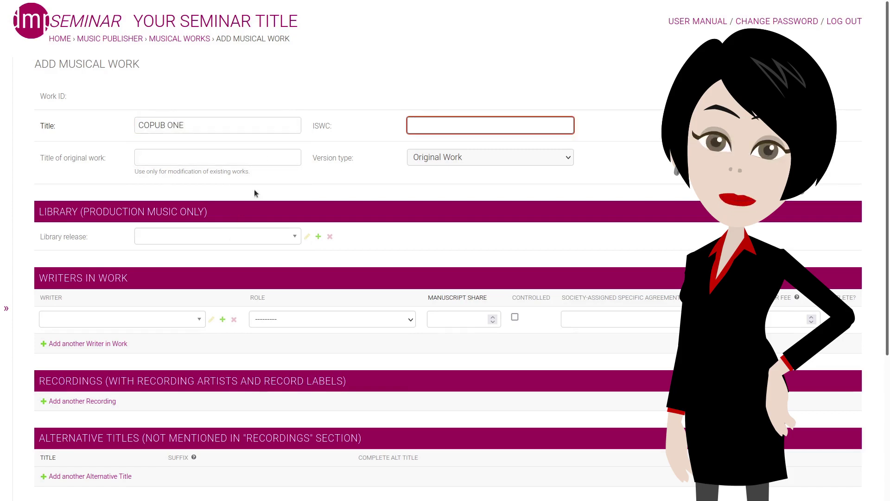
pyautogui.click(225, 236)
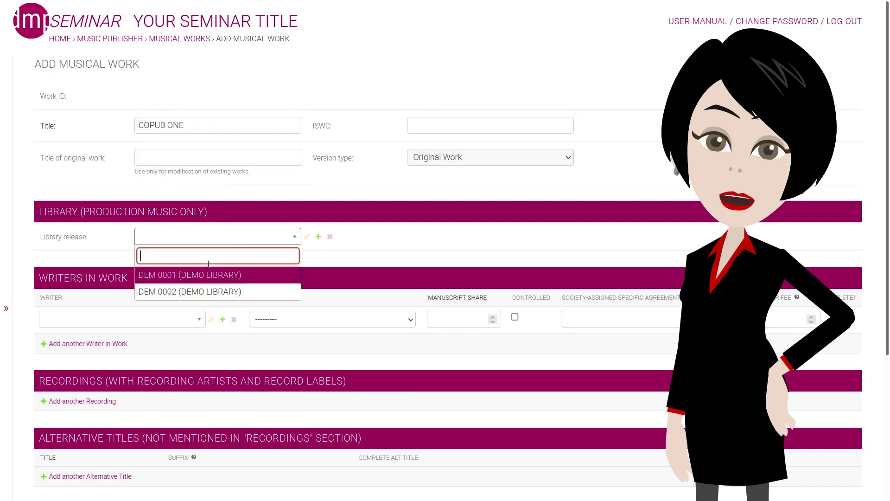
pyautogui.click(198, 292)
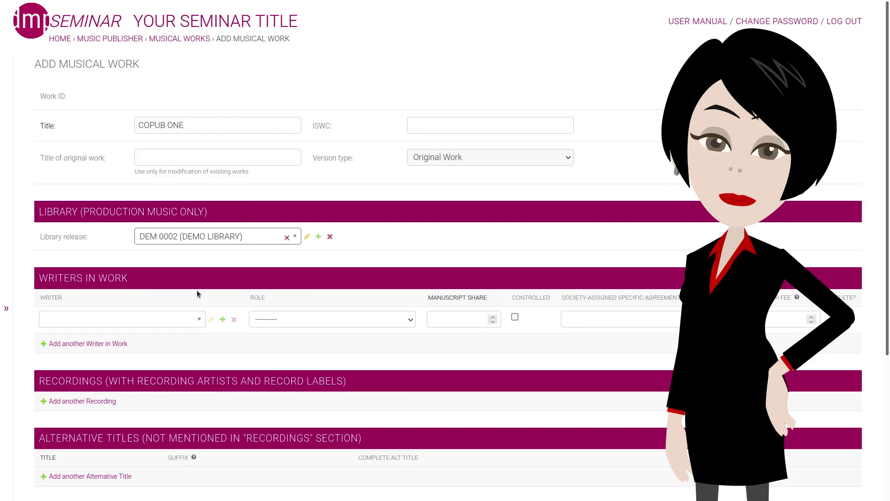
# Fill four writer lines in the work, alternating the two existing writers so that each appears twice, starting with the first listed.
pyautogui.click(144, 322)
pyautogui.click(124, 359)
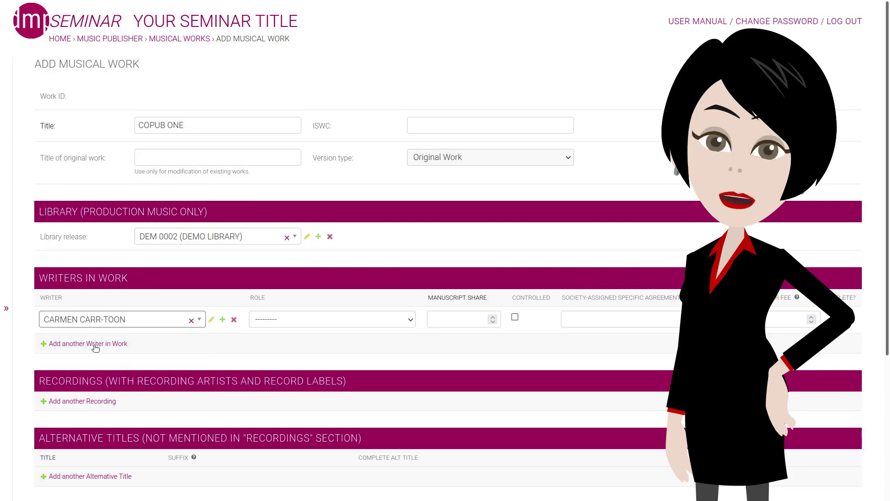
pyautogui.click(94, 344)
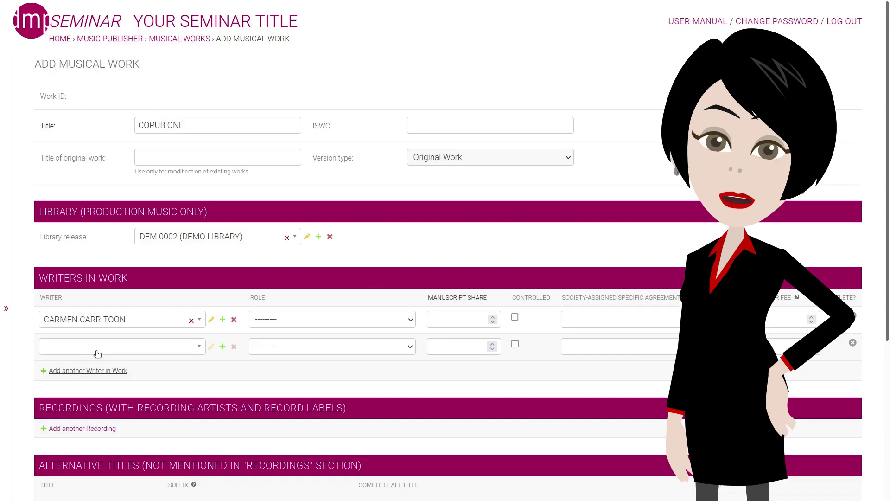
pyautogui.click(97, 348)
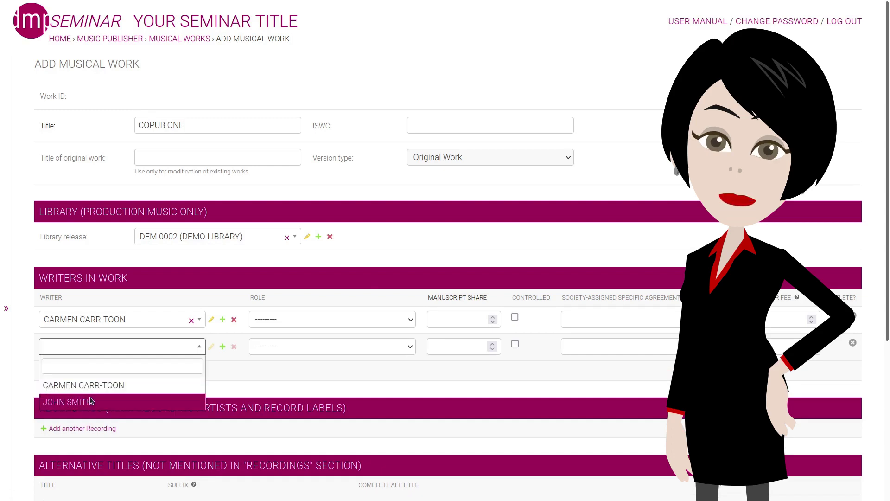
pyautogui.click(90, 401)
pyautogui.click(89, 371)
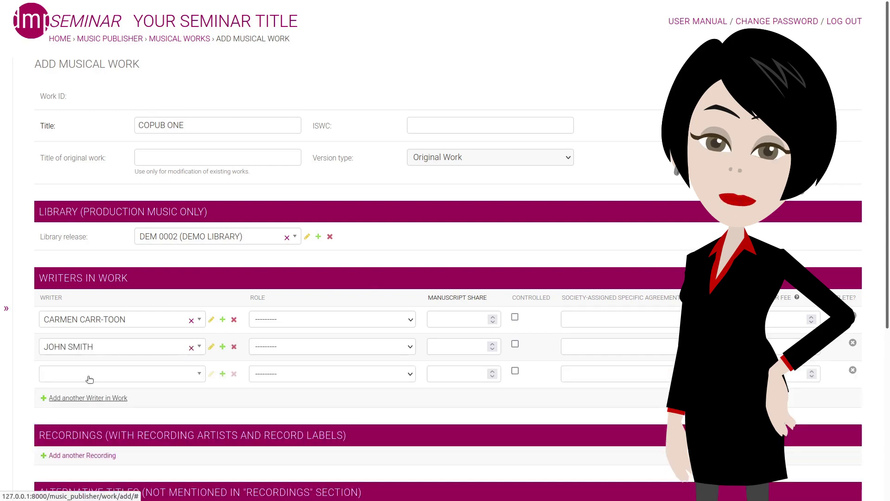
pyautogui.click(89, 378)
pyautogui.click(87, 412)
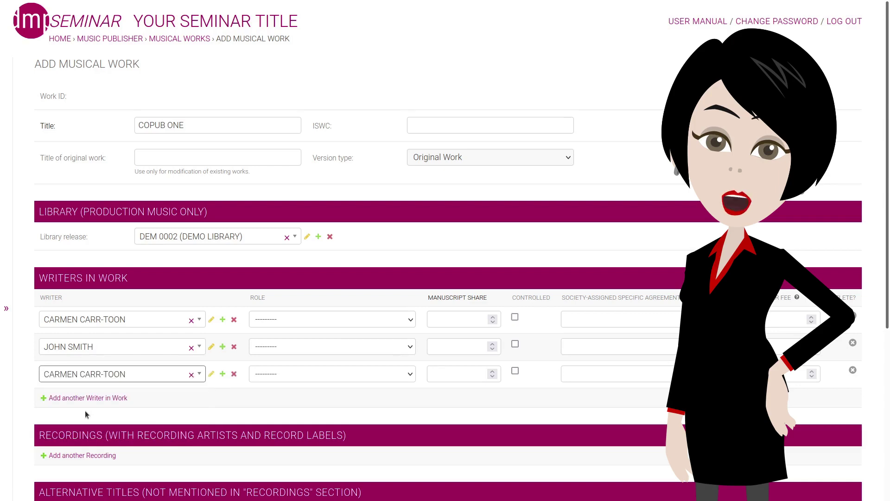
pyautogui.click(83, 400)
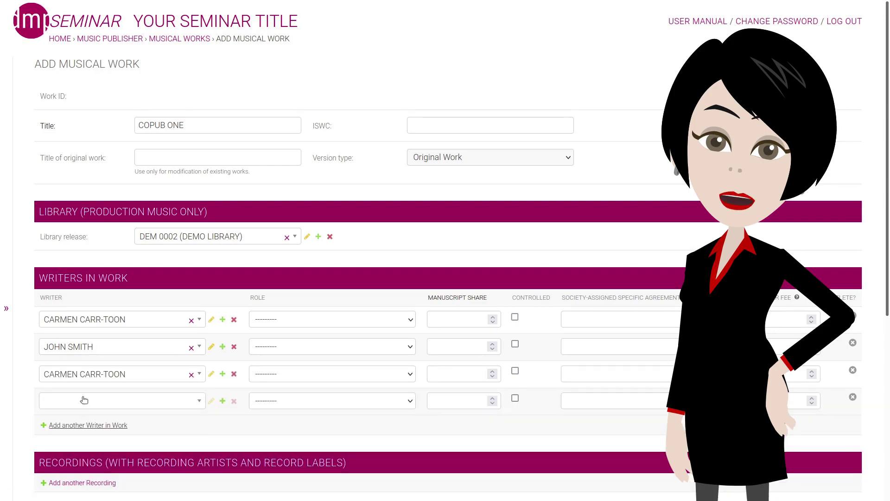
pyautogui.click(83, 400)
pyautogui.click(78, 457)
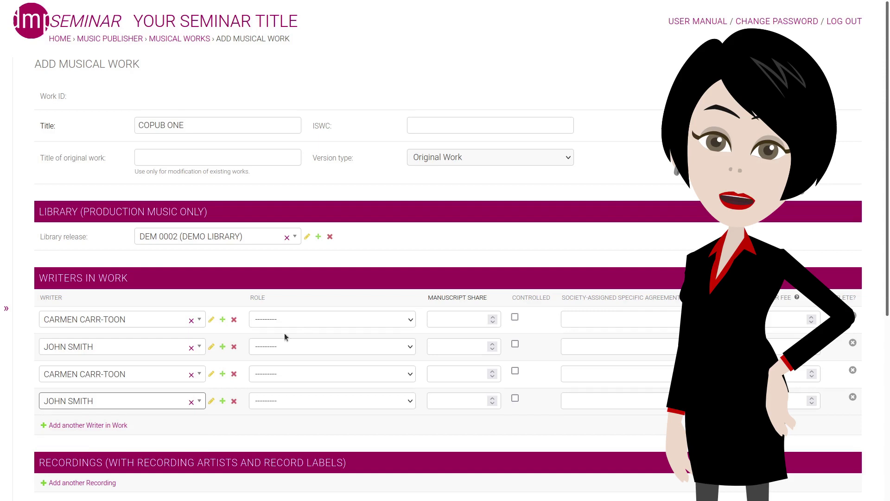
# Set the role of all four writer lines to Composer&Lyricist.
pyautogui.click(298, 325)
pyautogui.click(296, 350)
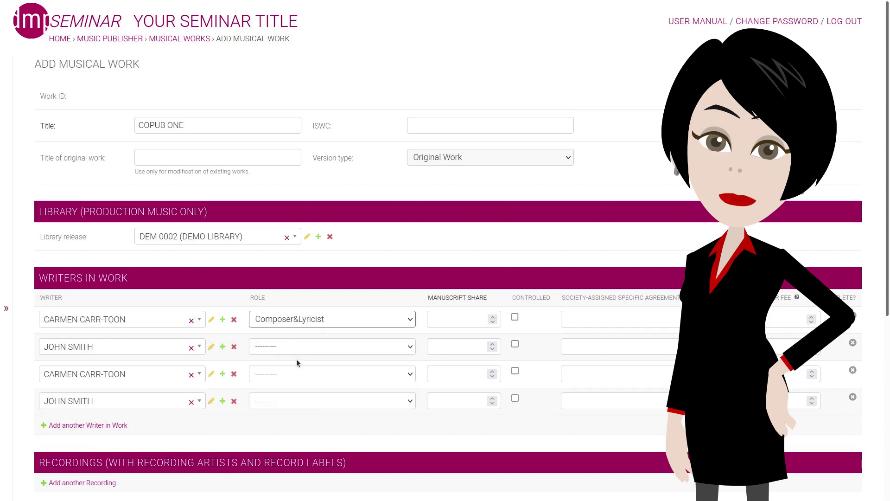
pyautogui.click(297, 349)
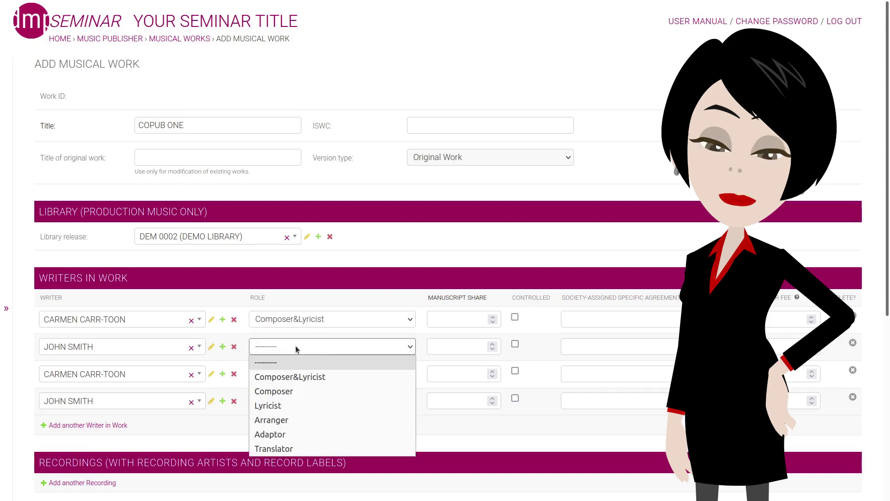
pyautogui.click(295, 377)
pyautogui.click(294, 373)
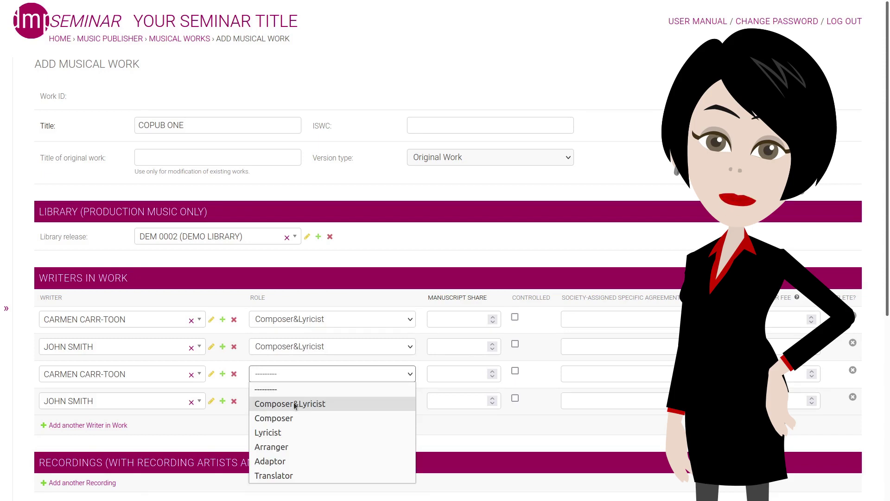
pyautogui.click(295, 405)
pyautogui.click(283, 402)
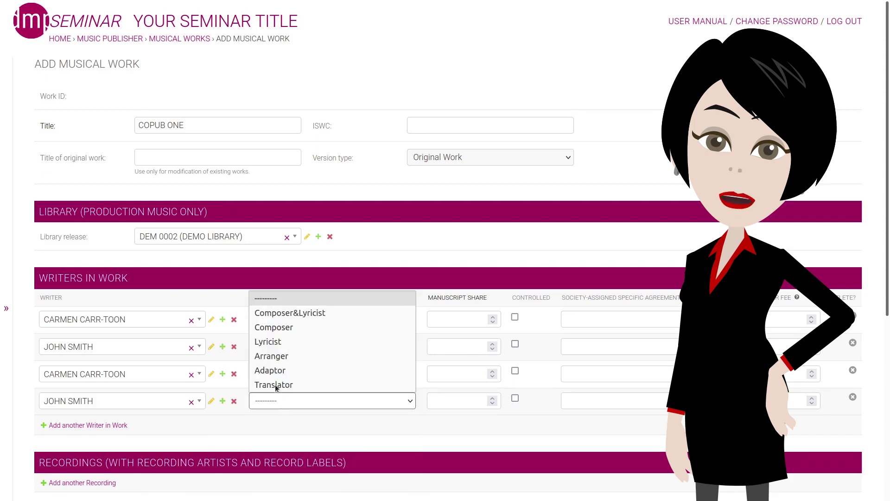
pyautogui.click(284, 312)
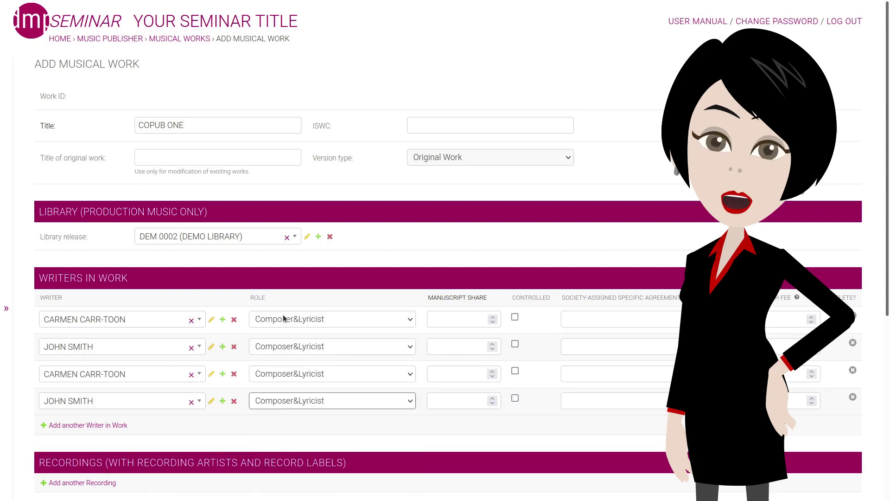
# Give each of the four writer lines a manuscript share of 25 and mark the first two lines as controlled.
pyautogui.click(465, 318)
pyautogui.write('25')
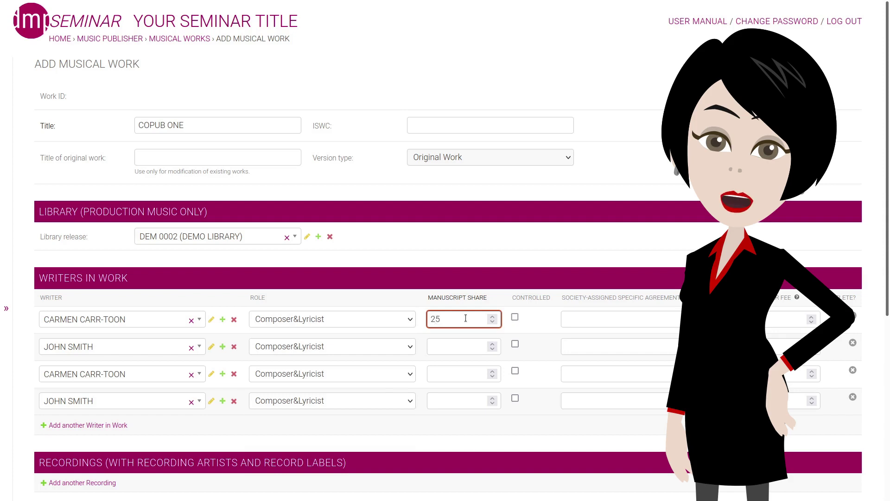
pyautogui.click(453, 344)
pyautogui.write('25')
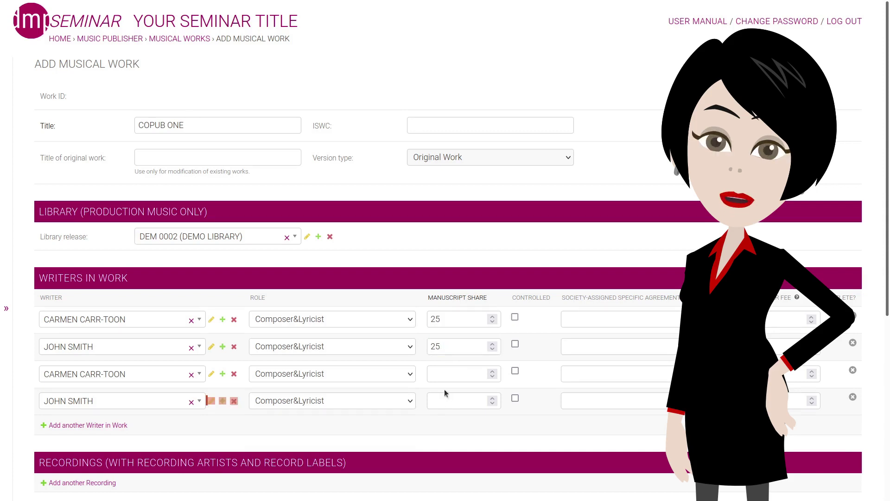
pyautogui.click(452, 370)
pyautogui.write('25')
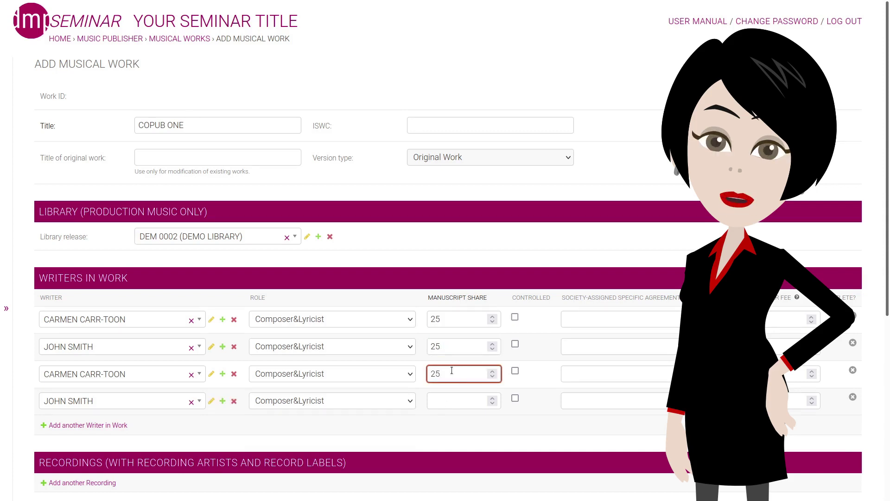
pyautogui.click(437, 397)
pyautogui.write('25')
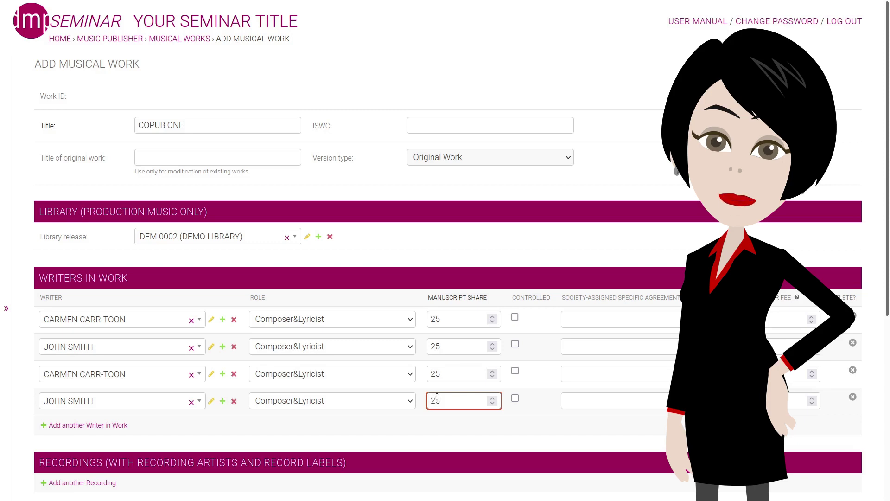
pyautogui.click(514, 318)
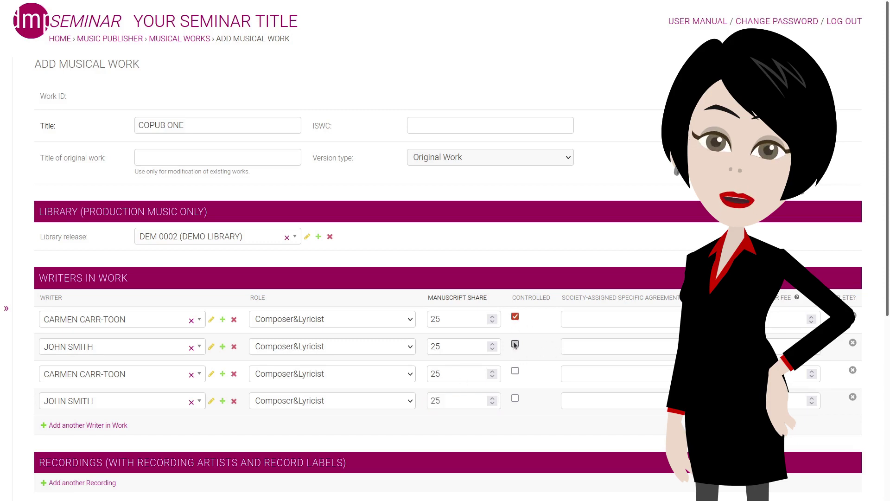
# Add a first recording to the work with today's date, 2022-02-21, as its release date.
pyautogui.scroll(-5, 539, 416)
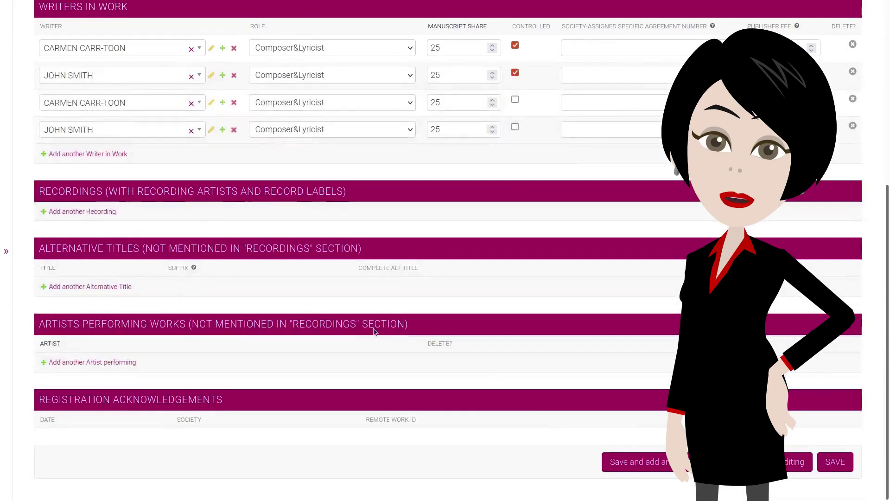
pyautogui.click(93, 212)
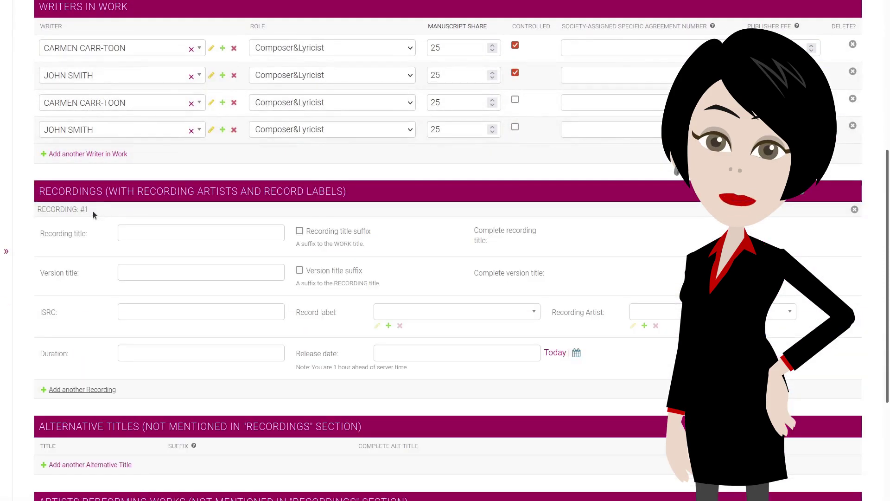
pyautogui.click(555, 353)
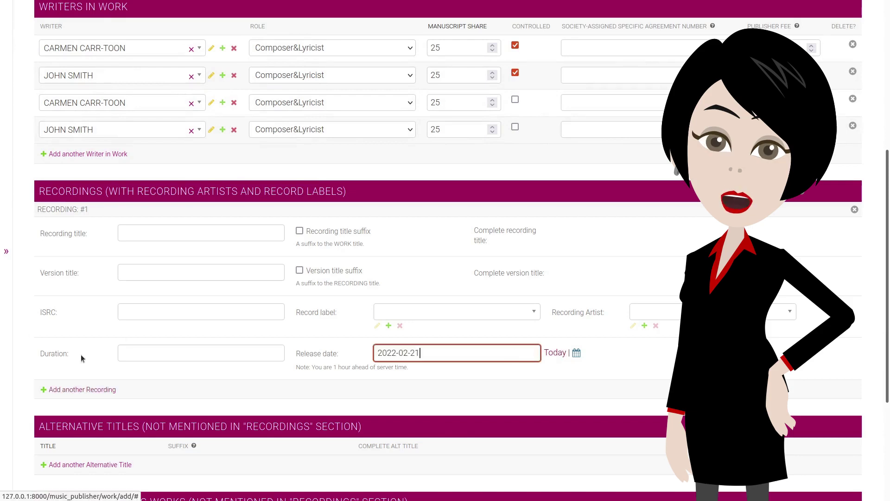
# Add a second recording with the version title BED, marked as a suffix to the recording title.
pyautogui.click(74, 392)
pyautogui.scroll(-4, 185, 424)
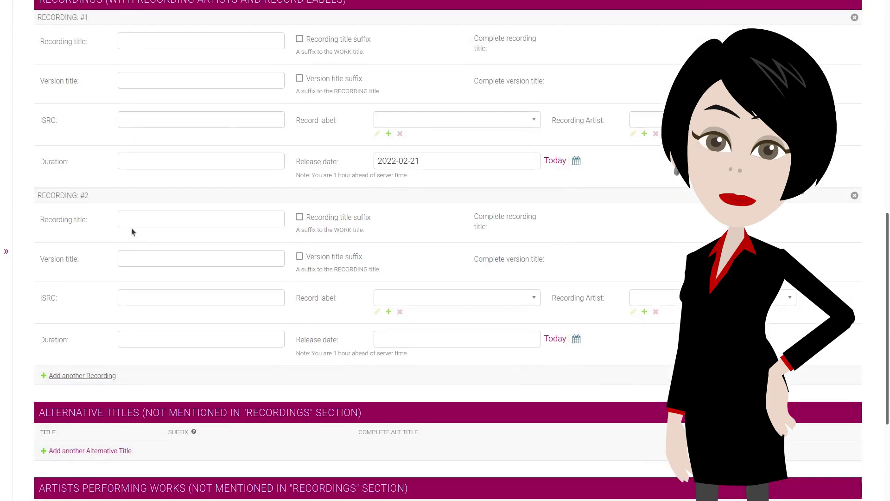
pyautogui.click(299, 257)
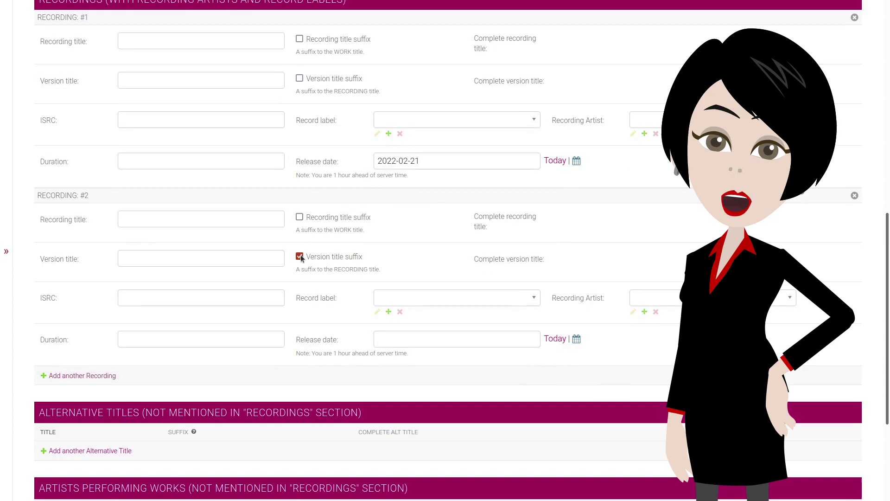
pyautogui.click(205, 262)
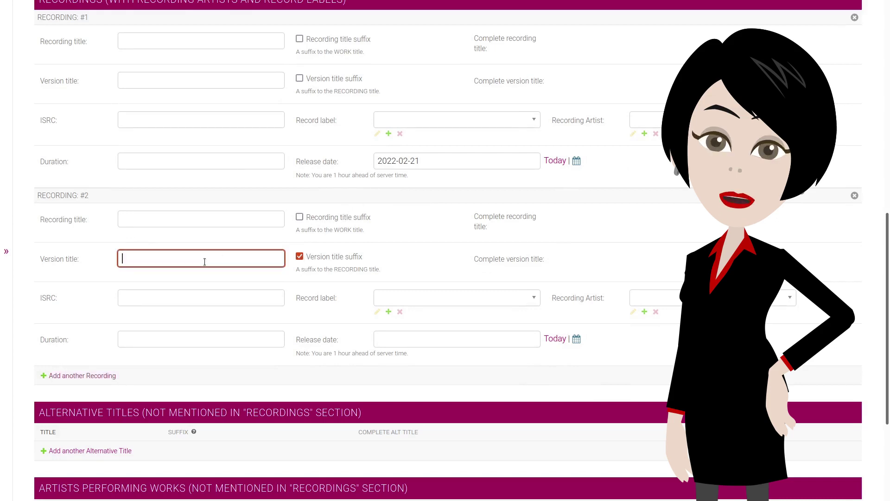
pyautogui.write('BED')
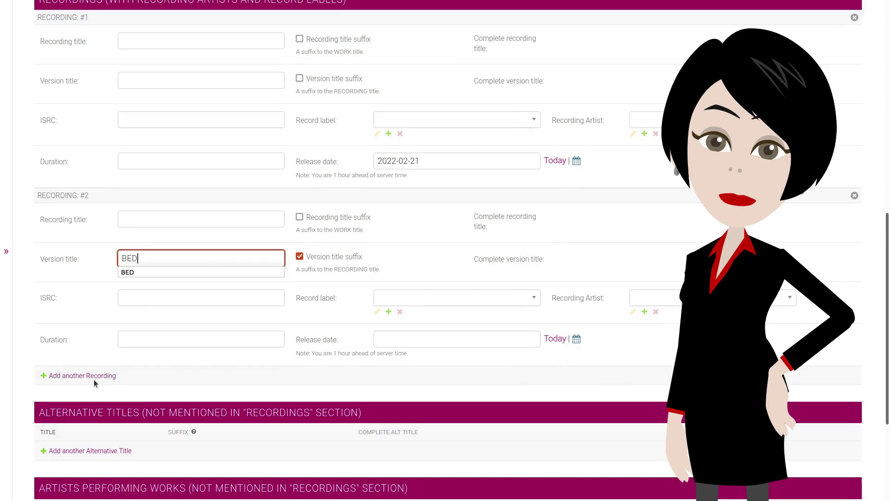
pyautogui.press('Tab')
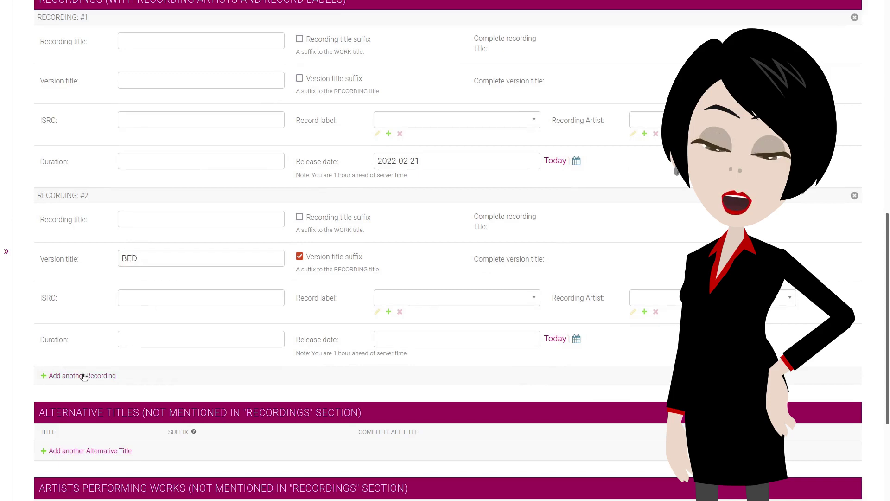
# Add a third recording with the version title NO SYNTH as a suffix to the recording title, and save the work while staying in it.
pyautogui.click(83, 375)
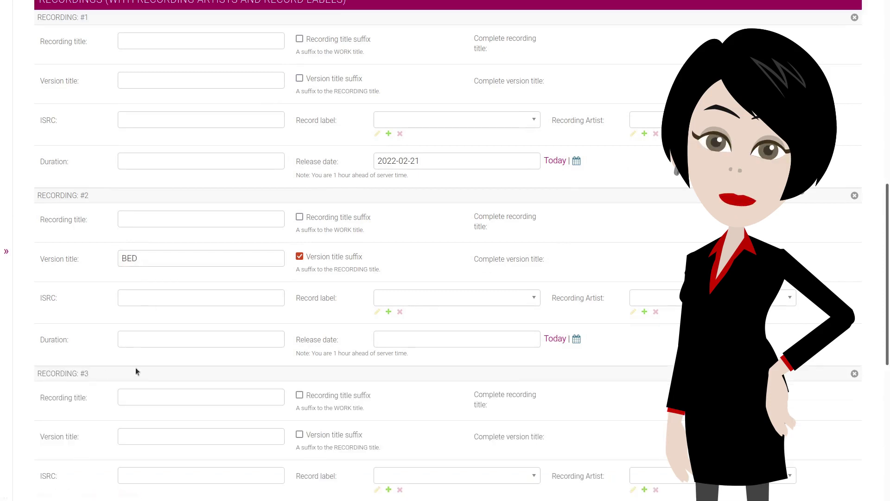
pyautogui.click(300, 435)
pyautogui.click(212, 438)
pyautogui.write('NO SZNC')
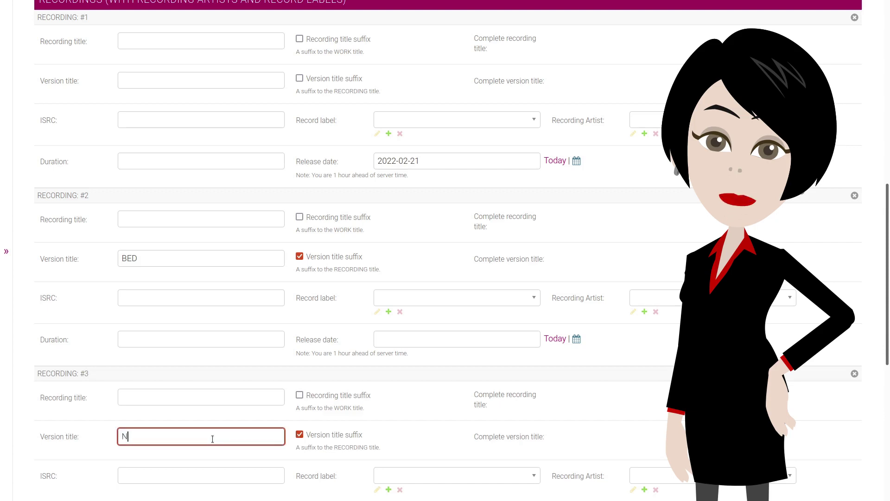
pyautogui.press('BackSpace')
pyautogui.press('BackSpace')
pyautogui.press('BackSpace')
pyautogui.write('Y')
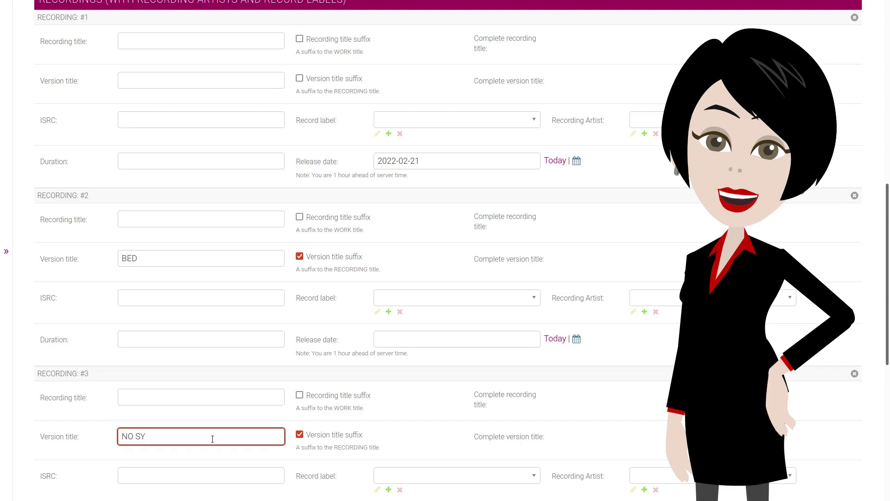
pyautogui.write('NTH')
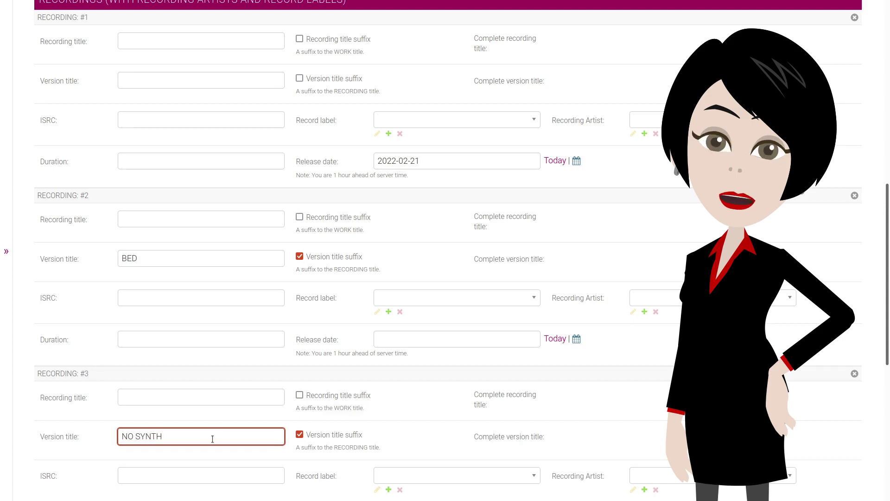
pyautogui.scroll(-7, 213, 438)
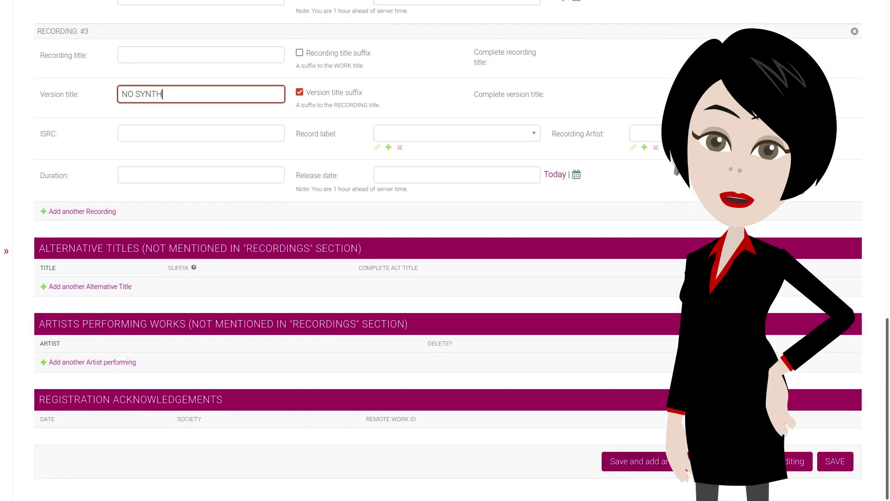
pyautogui.click(738, 461)
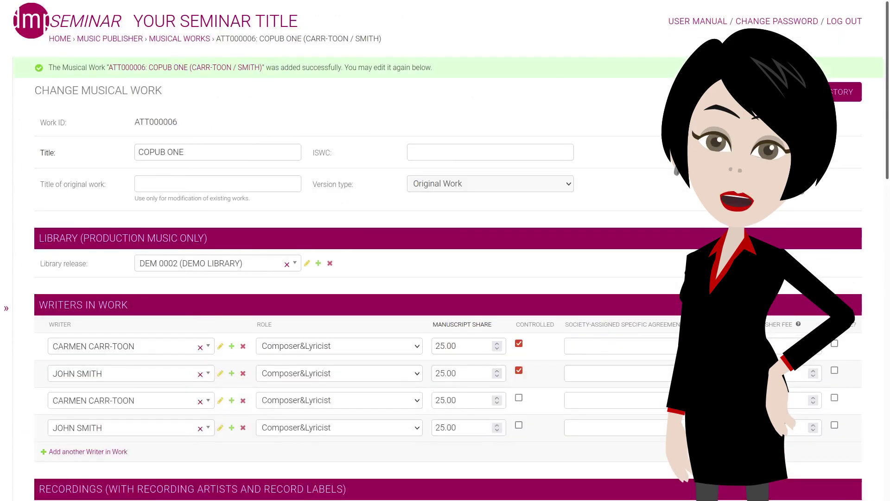
# Change the work title to COPUB TWO and save it as a new work, leaving COPUB ONE intact.
pyautogui.click(200, 156)
pyautogui.press('BackSpace')
pyautogui.press('BackSpace')
pyautogui.press('BackSpace')
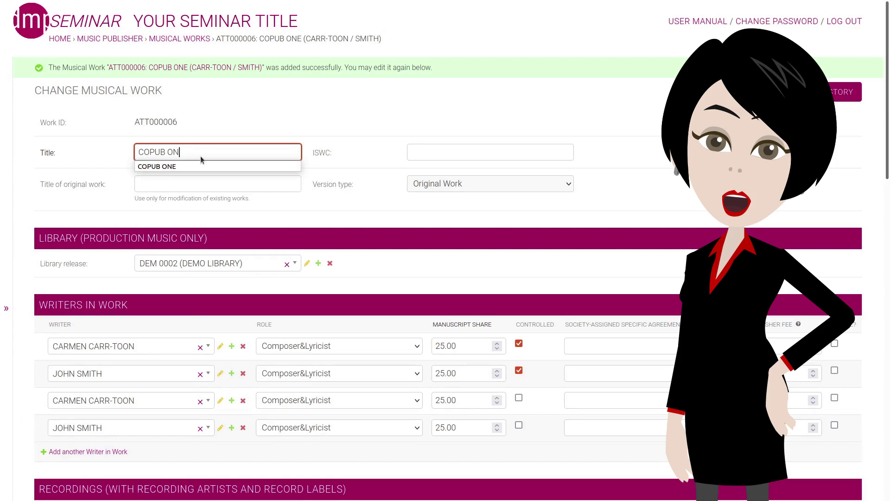
pyautogui.write('TW')
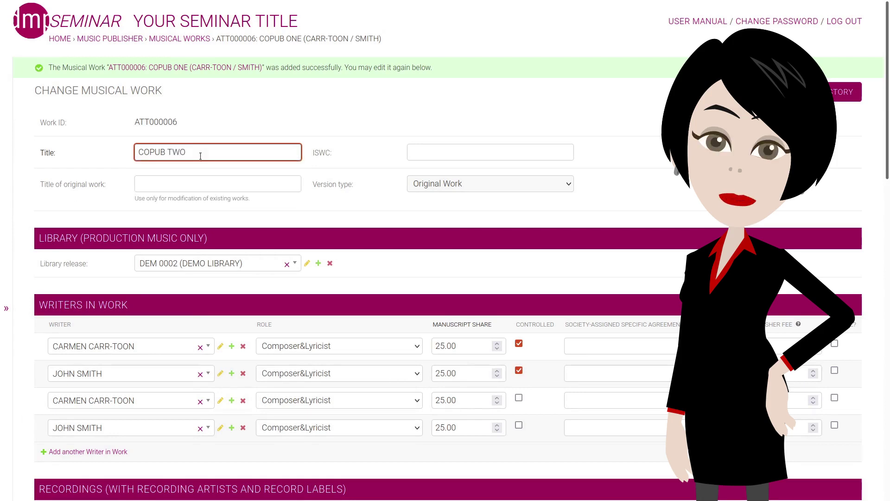
pyautogui.scroll(-15, 410, 240)
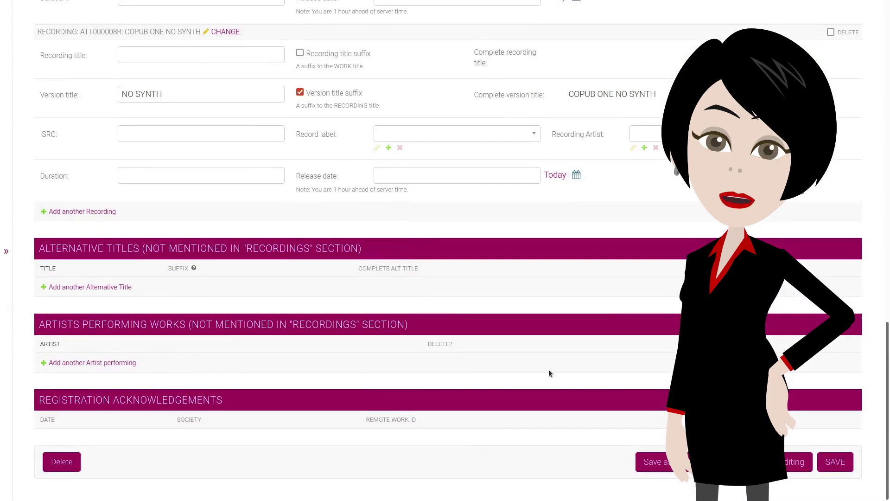
pyautogui.click(649, 456)
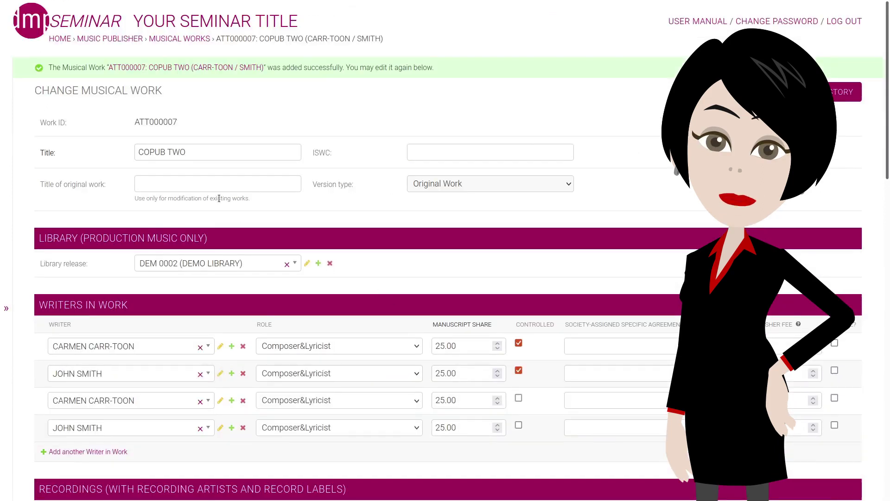
# Check the copied recordings of COPUB TWO, then retitle the work COPUB THREE and save it as a new work.
pyautogui.scroll(-8, 219, 198)
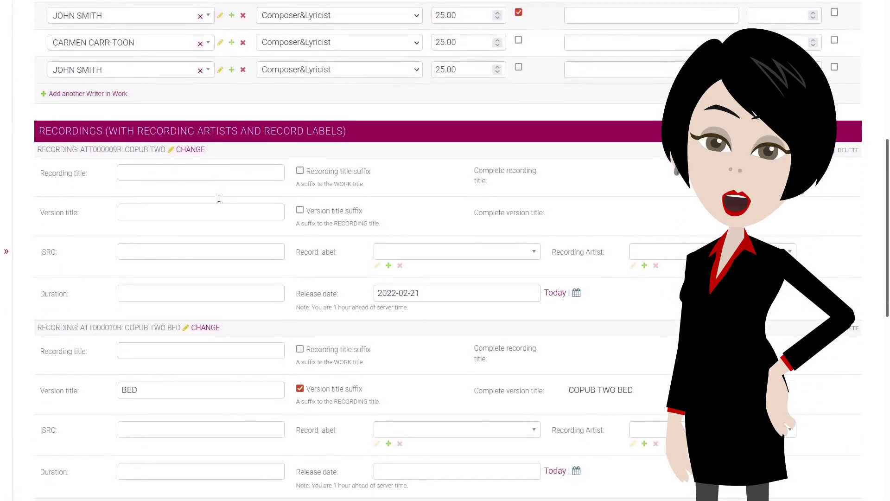
pyautogui.scroll(-4, 219, 199)
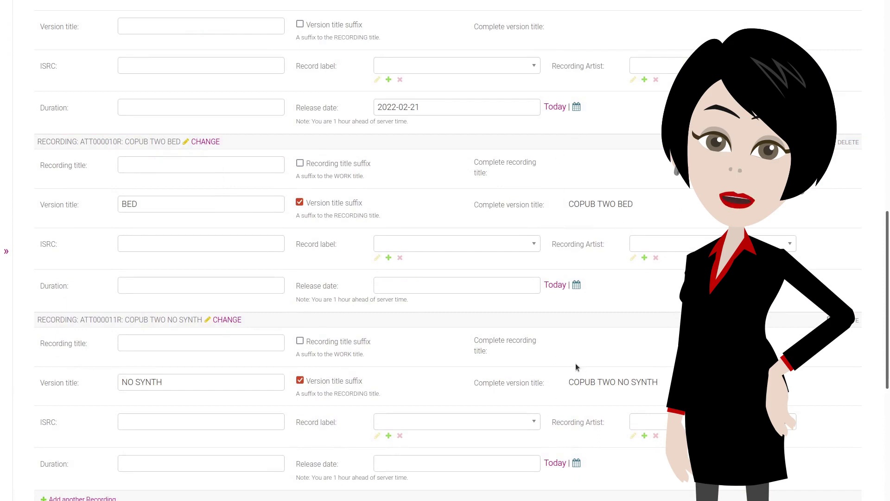
pyautogui.scroll(15, 576, 367)
pyautogui.click(196, 151)
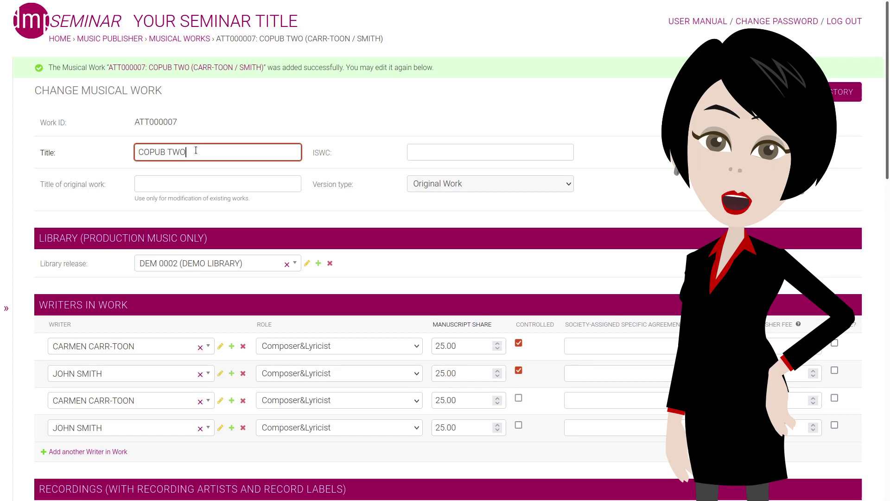
pyautogui.press('BackSpace')
pyautogui.press('BackSpace')
pyautogui.press('BackSpace')
pyautogui.write('THREE')
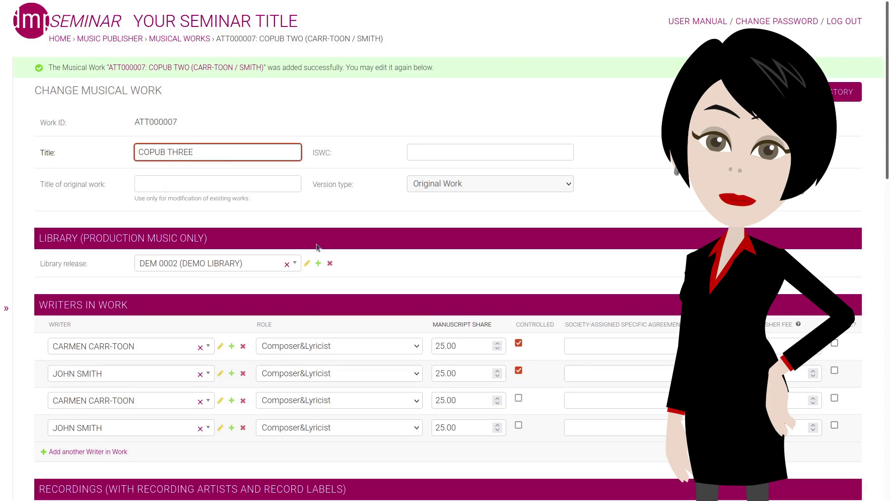
pyautogui.scroll(-15, 317, 248)
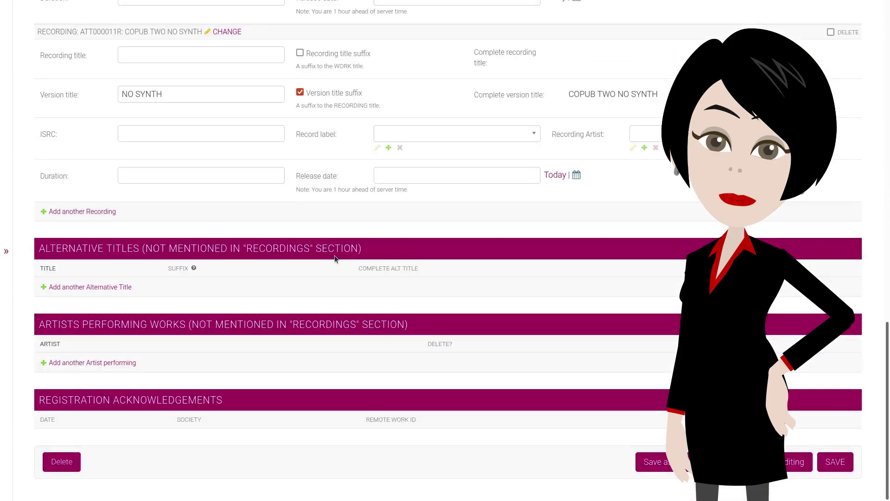
pyautogui.click(668, 462)
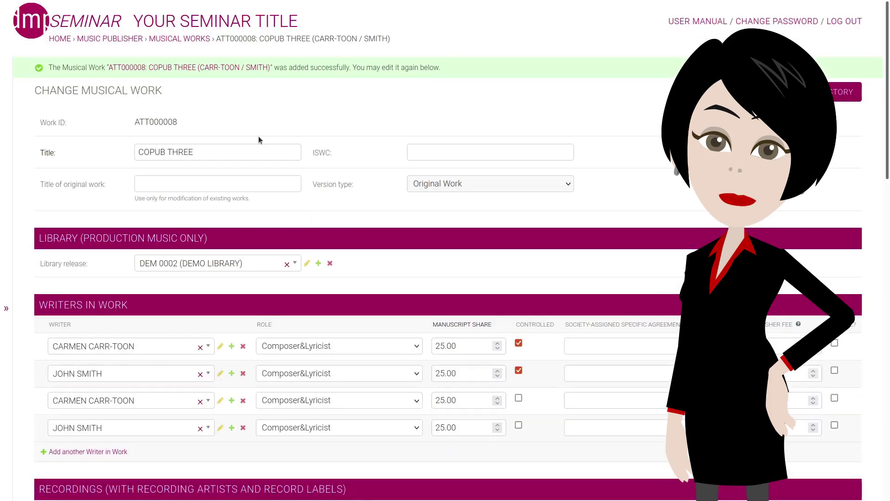
# Retitle the open COPUB THREE work as COPUB FOUR and save it as a new work.
pyautogui.click(231, 153)
pyautogui.press('BackSpace')
pyautogui.press('BackSpace')
pyautogui.press('BackSpace')
pyautogui.press('BackSpace')
pyautogui.press('BackSpace')
pyautogui.write('FO')
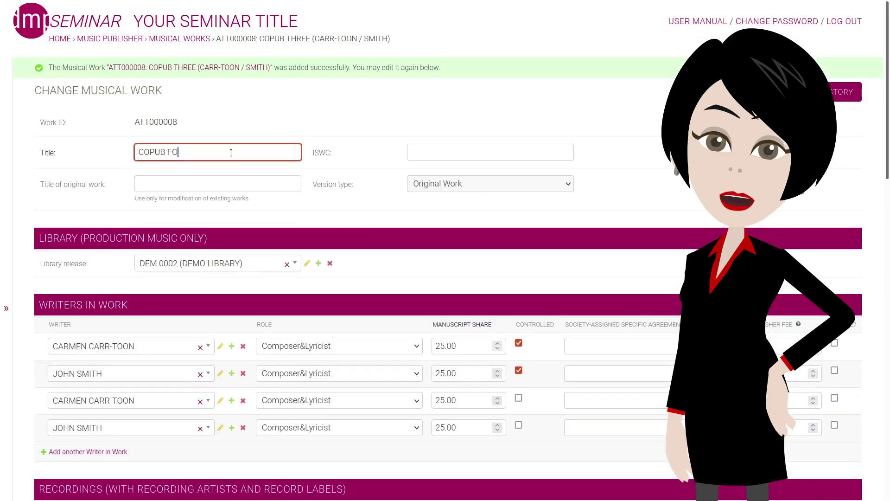
pyautogui.write('UR')
pyautogui.scroll(-15, 231, 153)
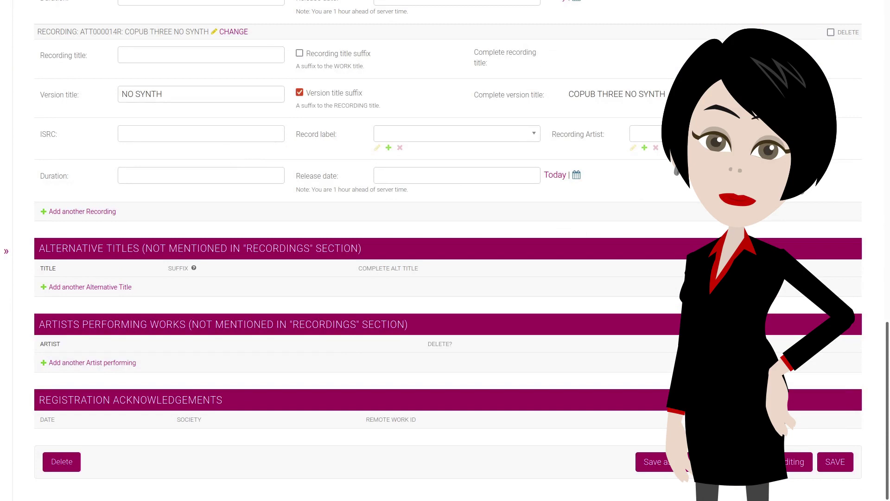
pyautogui.click(669, 464)
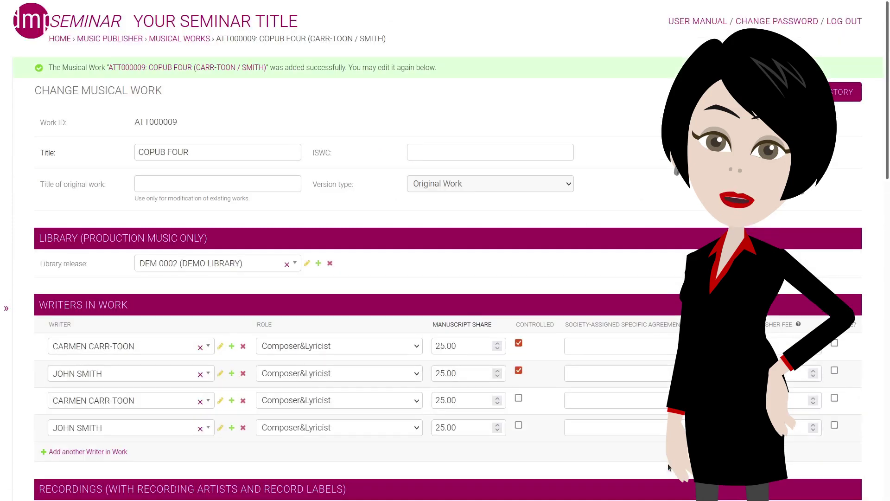
# Create another copy of the work under the title COPUB FIVE by saving it as new.
pyautogui.click(208, 153)
pyautogui.press('BackSpace')
pyautogui.press('BackSpace')
pyautogui.press('BackSpace')
pyautogui.write('IVE')
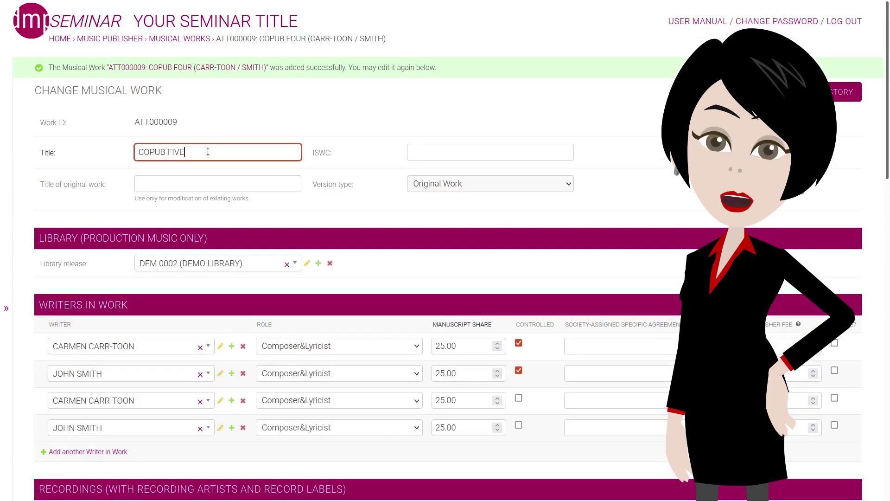
pyautogui.scroll(-1, 208, 152)
pyautogui.scroll(-15, 207, 151)
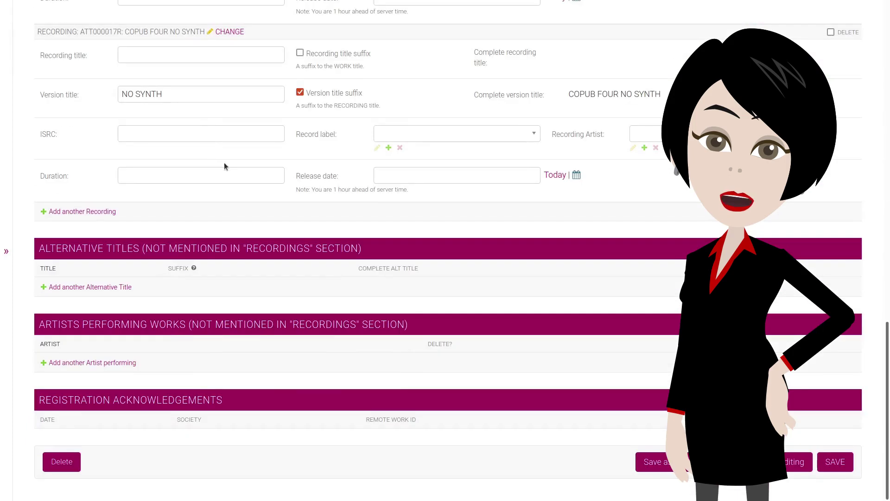
pyautogui.click(650, 463)
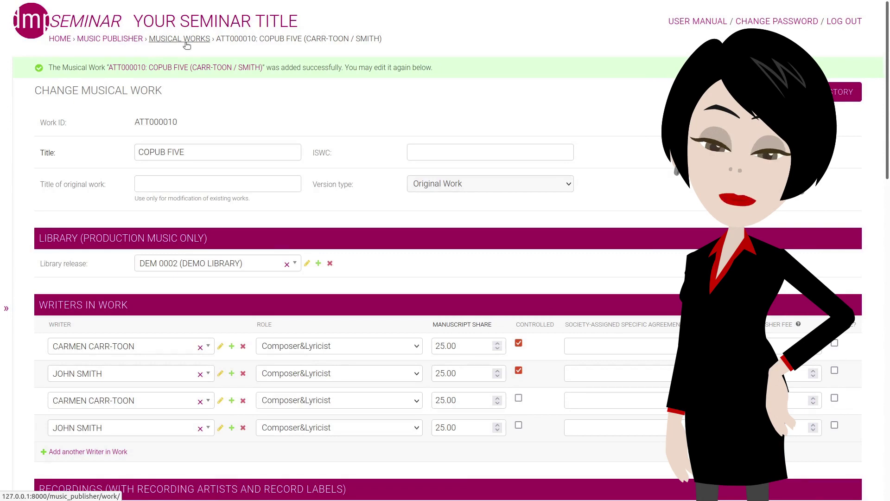
# Open the list of musical works and filter it to those last edited today.
pyautogui.click(186, 41)
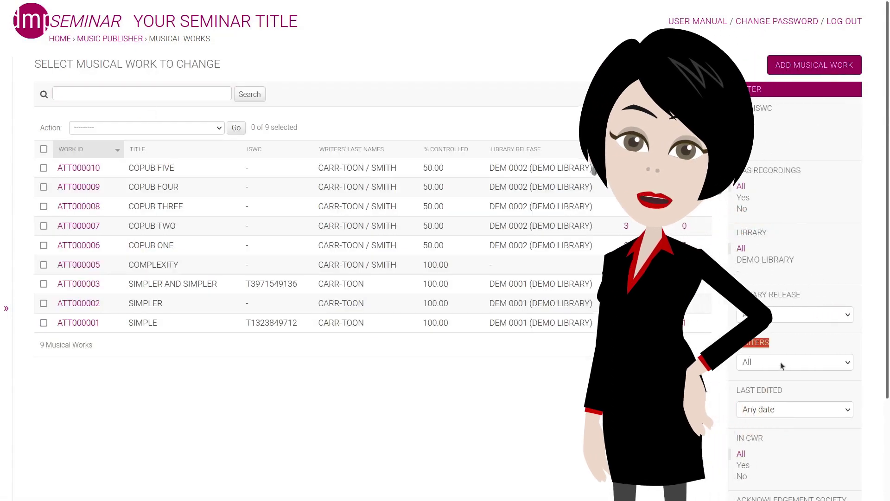
pyautogui.scroll(-3, 781, 366)
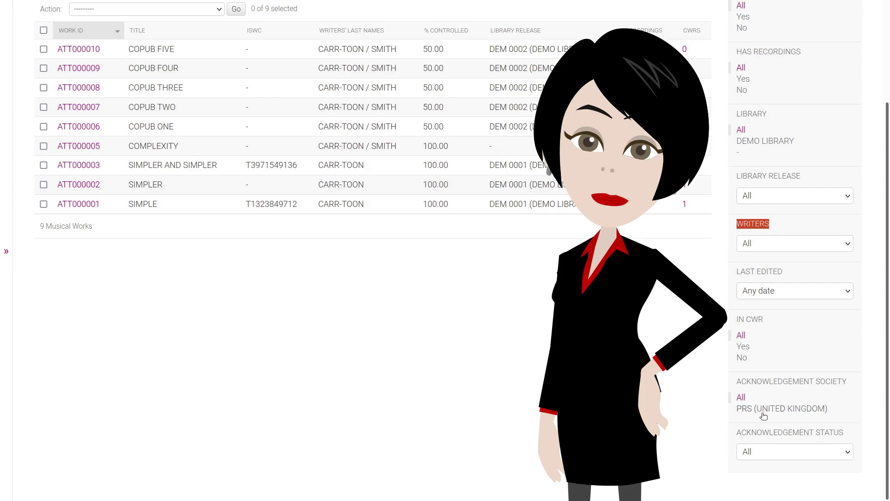
pyautogui.click(768, 293)
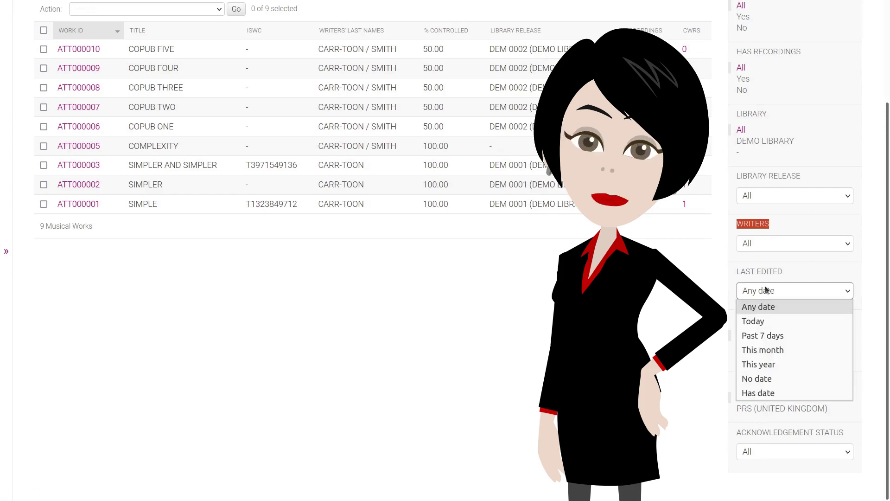
pyautogui.click(768, 326)
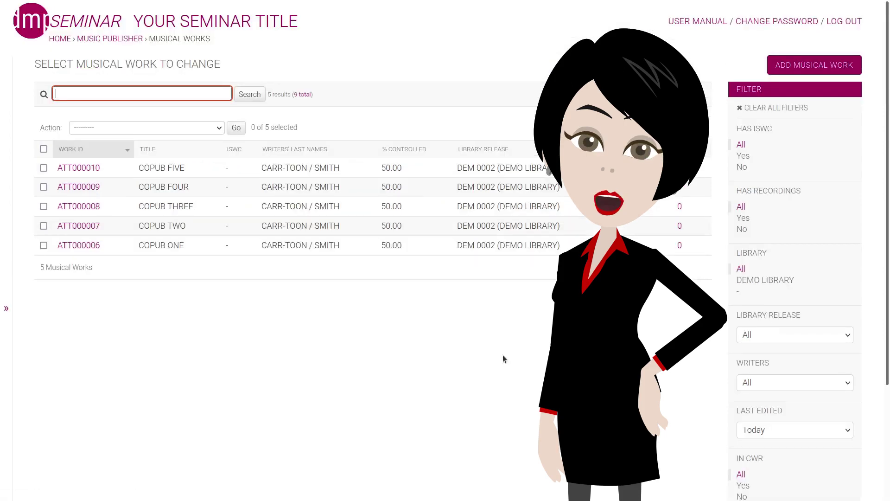
# Select all the filtered COPUB works and save a CWR export of type CWR 2.2: New work registrations from them.
pyautogui.click(44, 148)
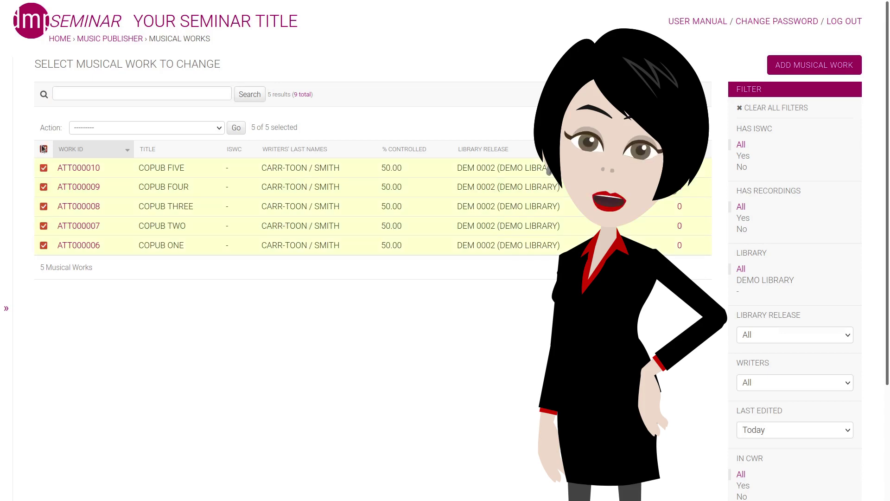
pyautogui.click(130, 127)
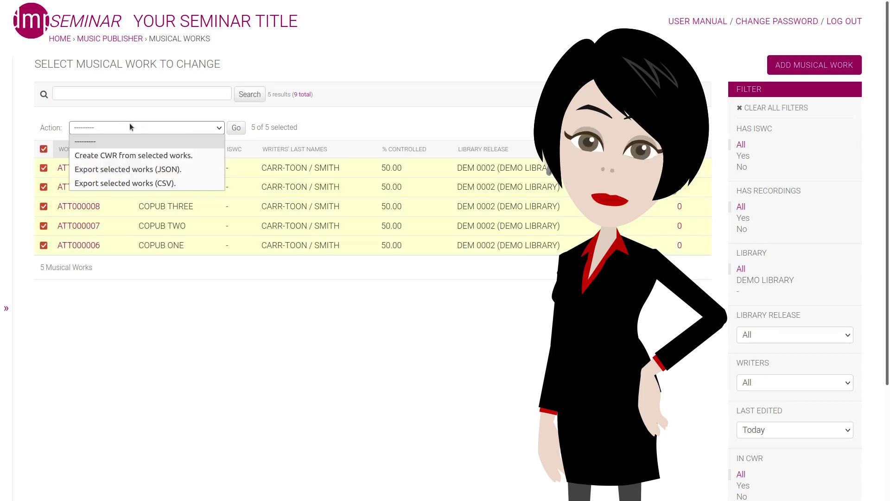
pyautogui.click(130, 154)
pyautogui.click(234, 128)
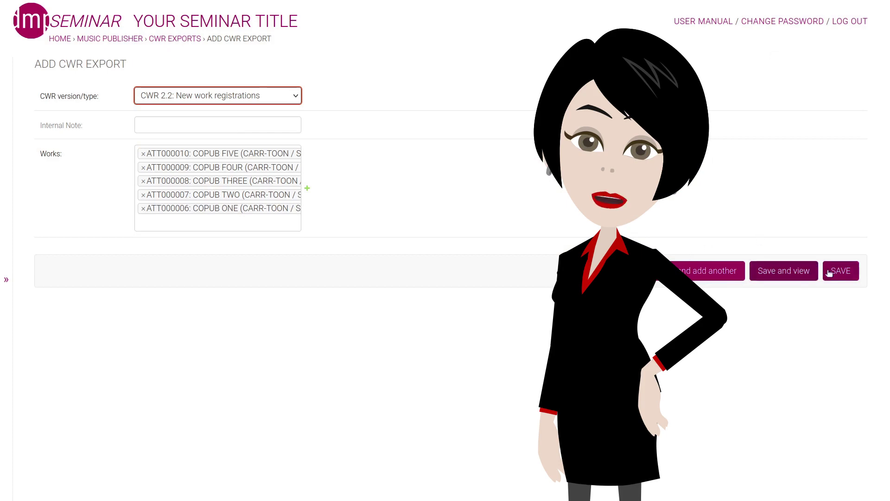
pyautogui.click(843, 273)
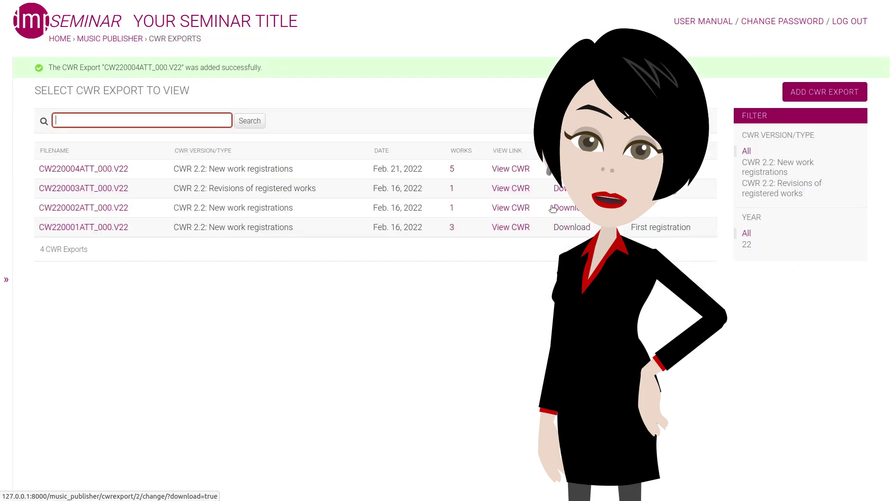